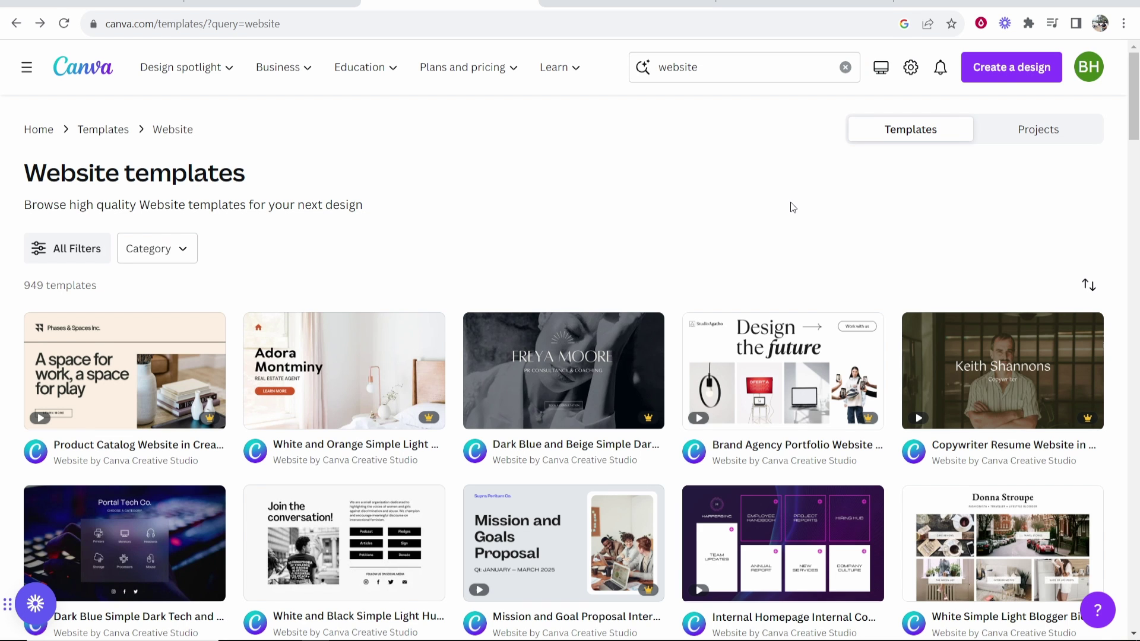
# Scroll the 'website' template results down toward the blogger bio template
pyautogui.scroll(-2, 793, 209)
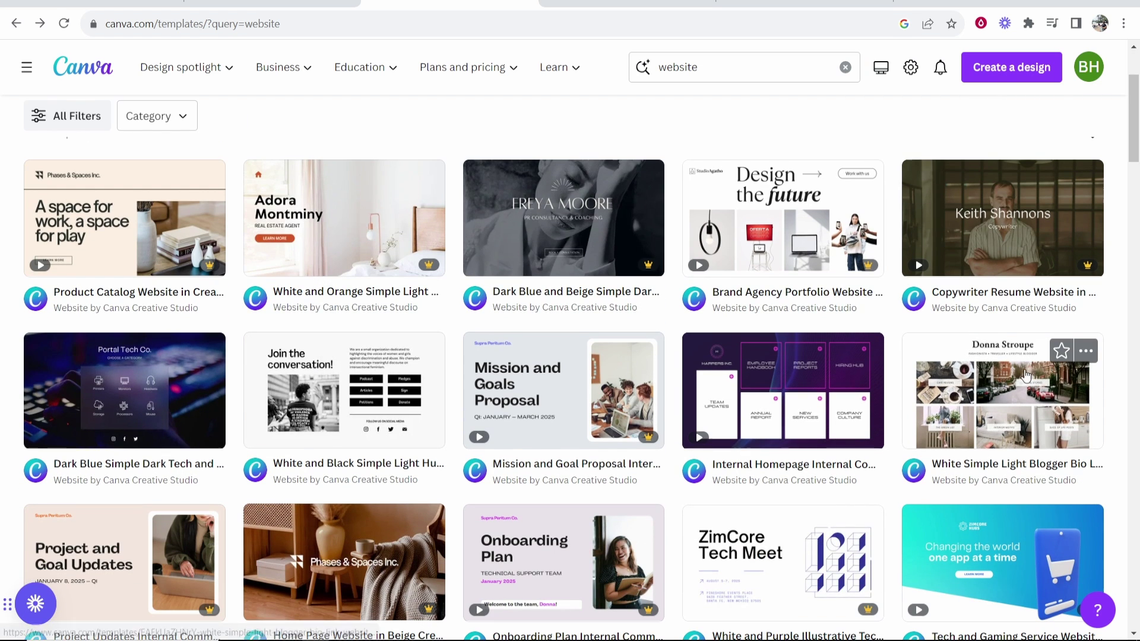
# Open the White Simple Light Blogger Bio Link Website template in the Canva editor
pyautogui.click(1009, 386)
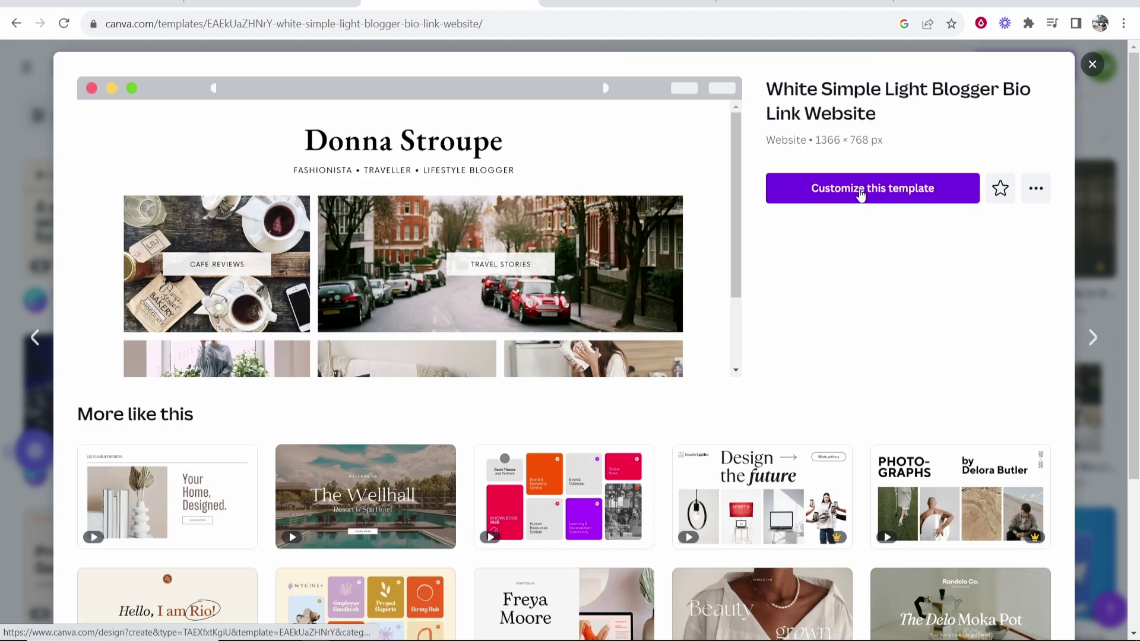
pyautogui.click(860, 191)
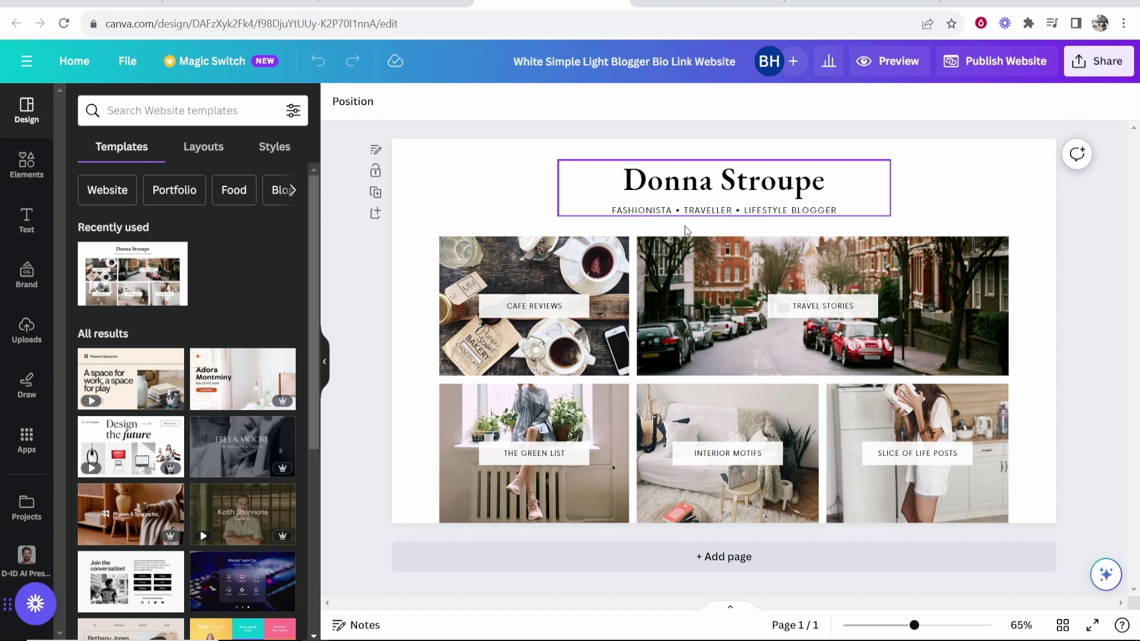
pyautogui.click(855, 305)
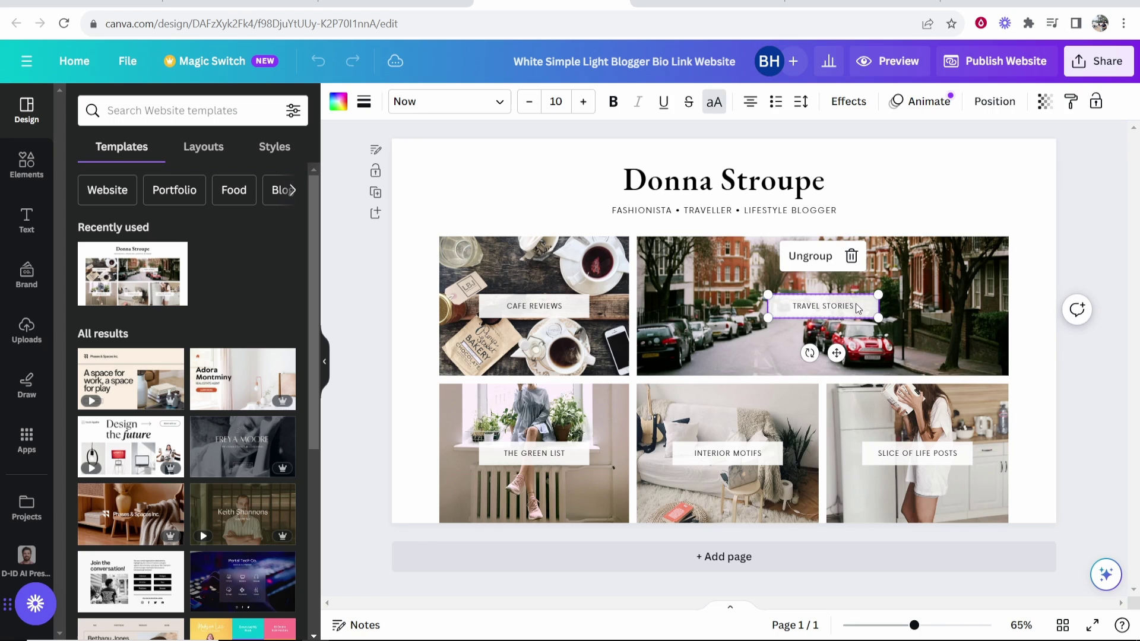
pyautogui.click(923, 225)
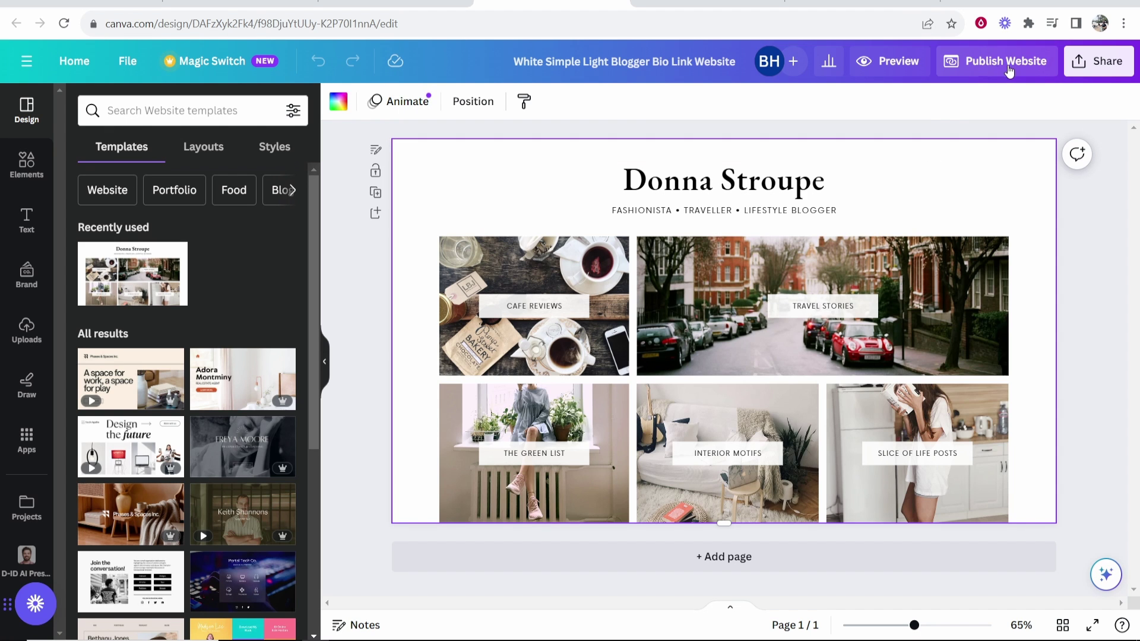
# Start publishing the website to an existing domain, reaching the domain entry step
pyautogui.click(990, 71)
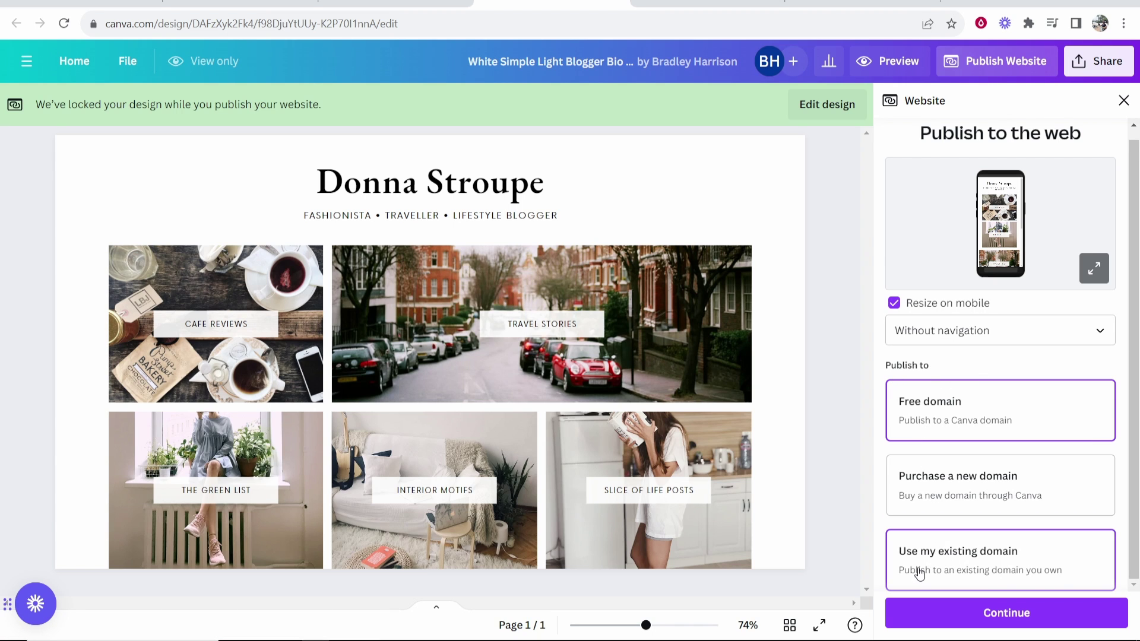
pyautogui.click(973, 560)
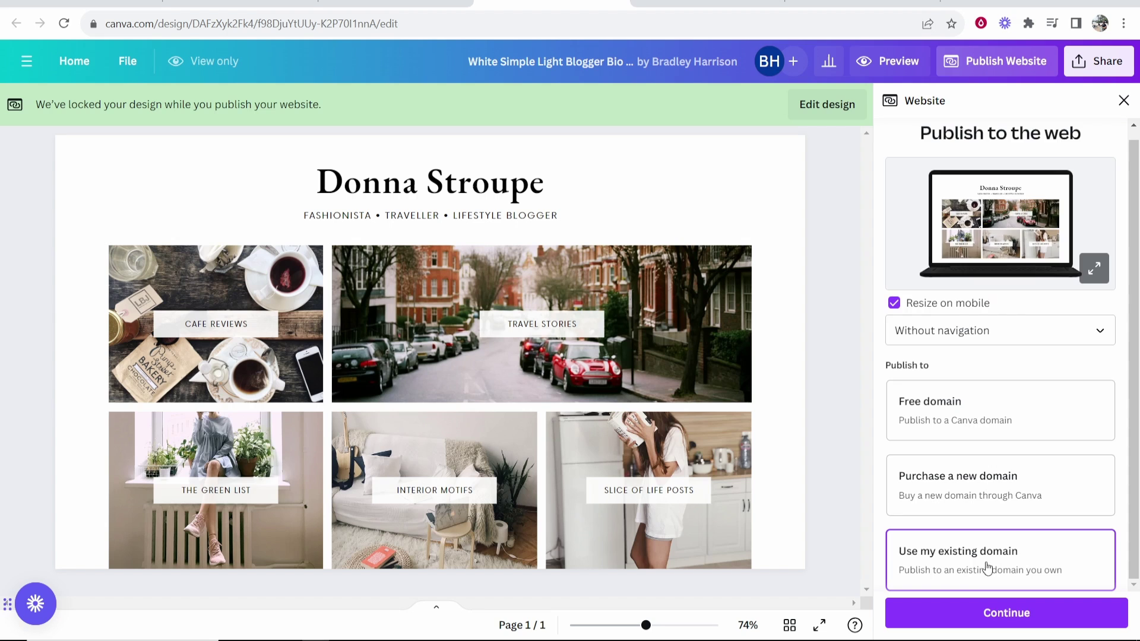
pyautogui.click(987, 613)
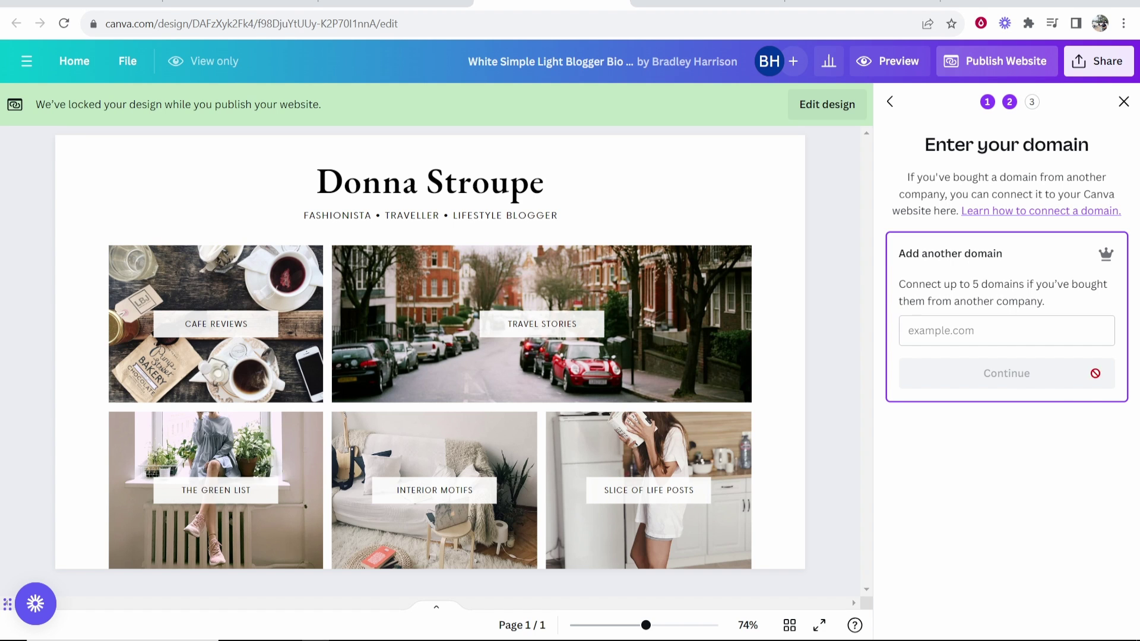
pyautogui.click(683, 4)
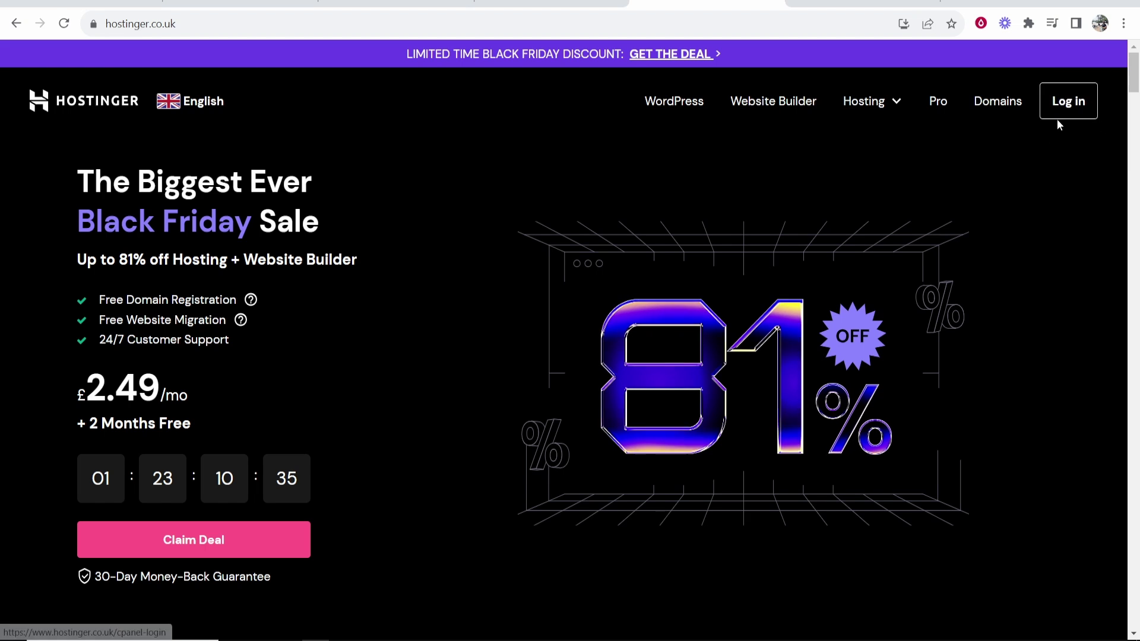
# Log in to hPanel and open DNS / Nameservers for knowledgebasetutorials.com
pyautogui.click(1076, 110)
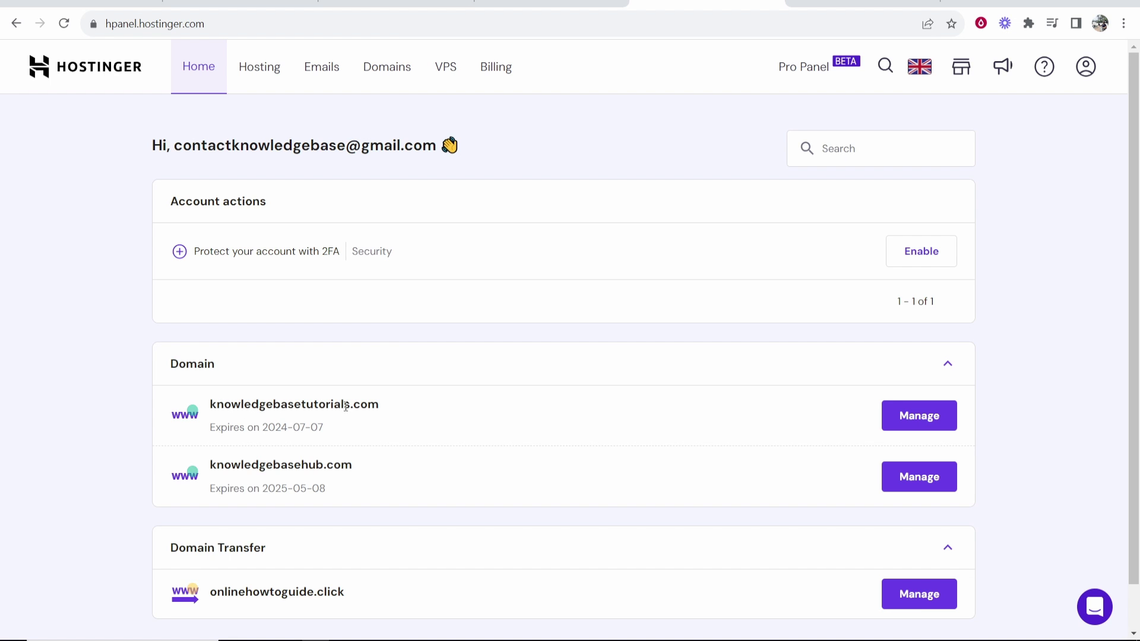
pyautogui.click(919, 416)
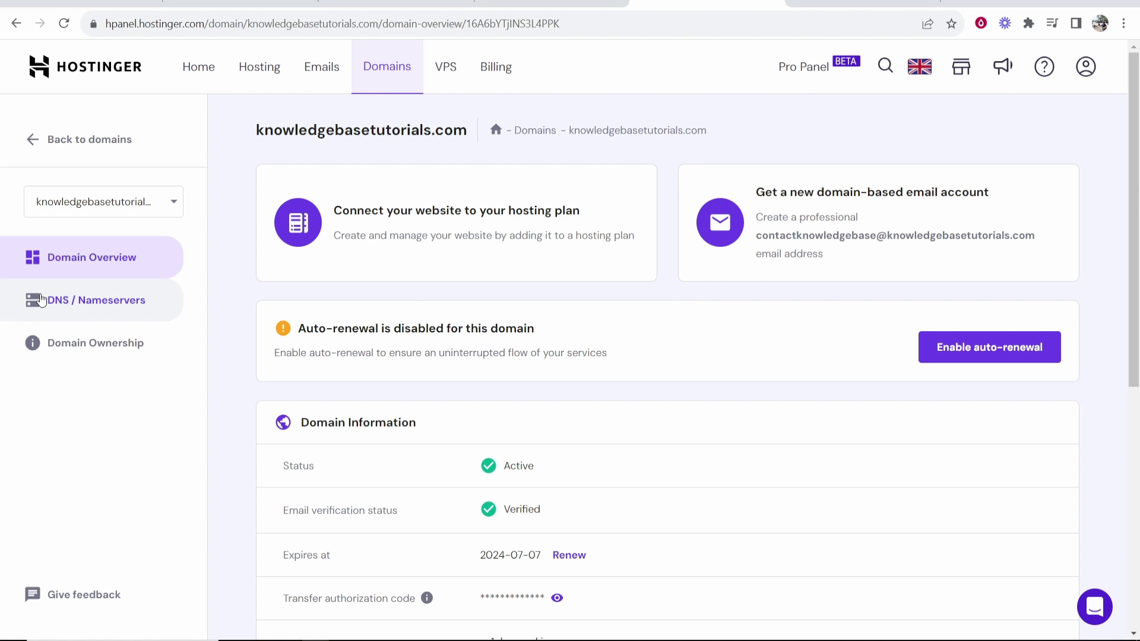
pyautogui.click(55, 307)
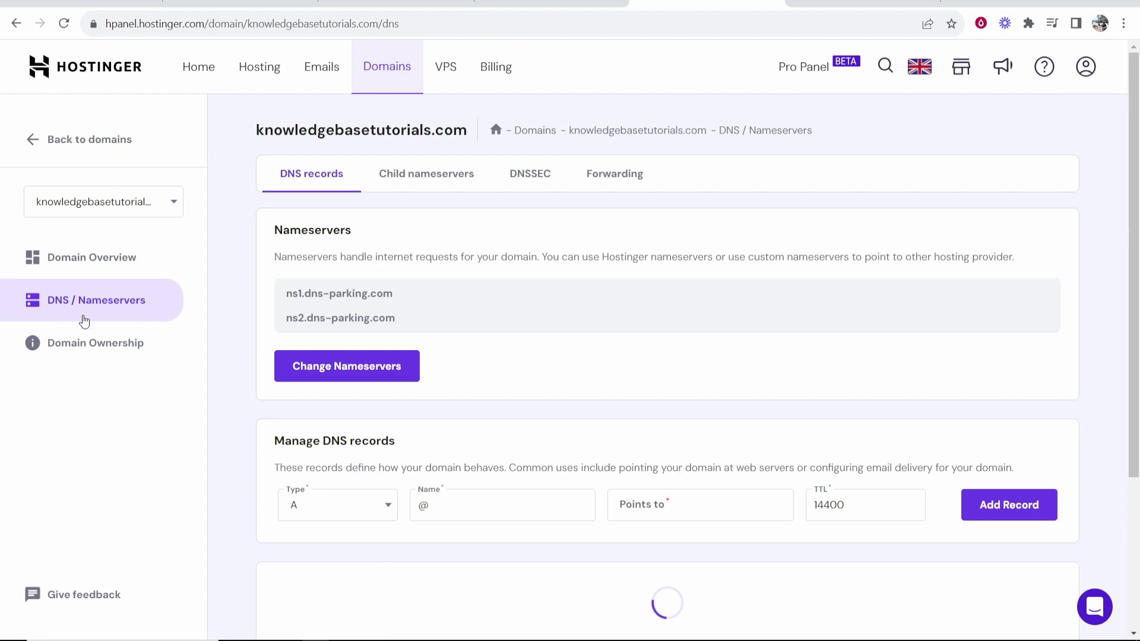
# Reset the domain's DNS records to Hostinger defaults
pyautogui.scroll(-3, 829, 369)
pyautogui.scroll(-2, 829, 370)
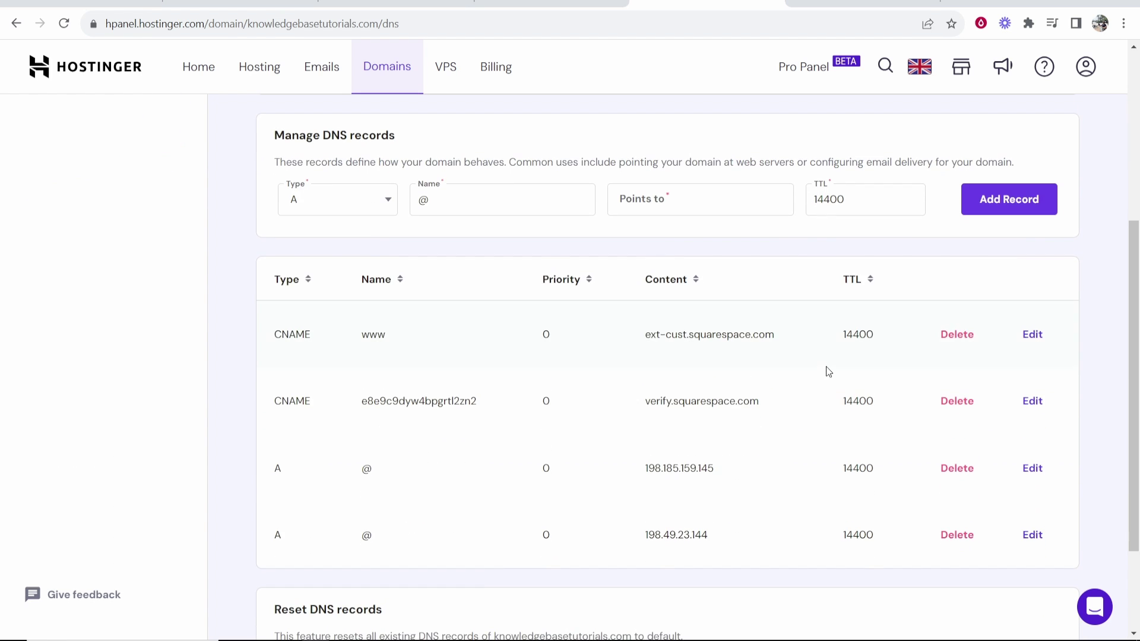
pyautogui.scroll(-1, 418, 308)
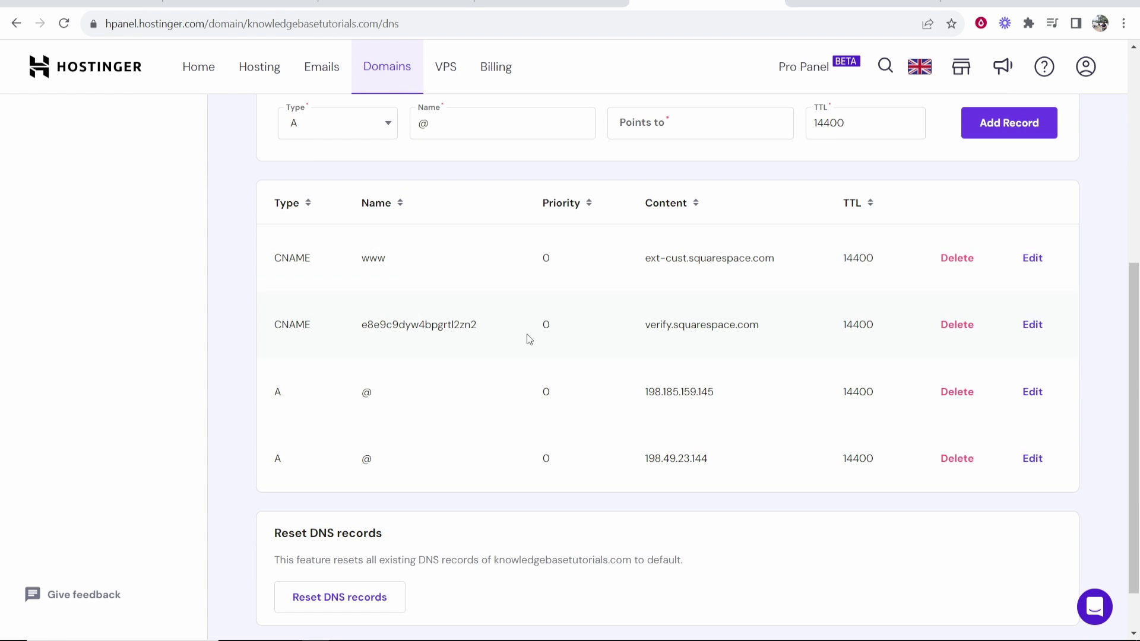
pyautogui.click(331, 591)
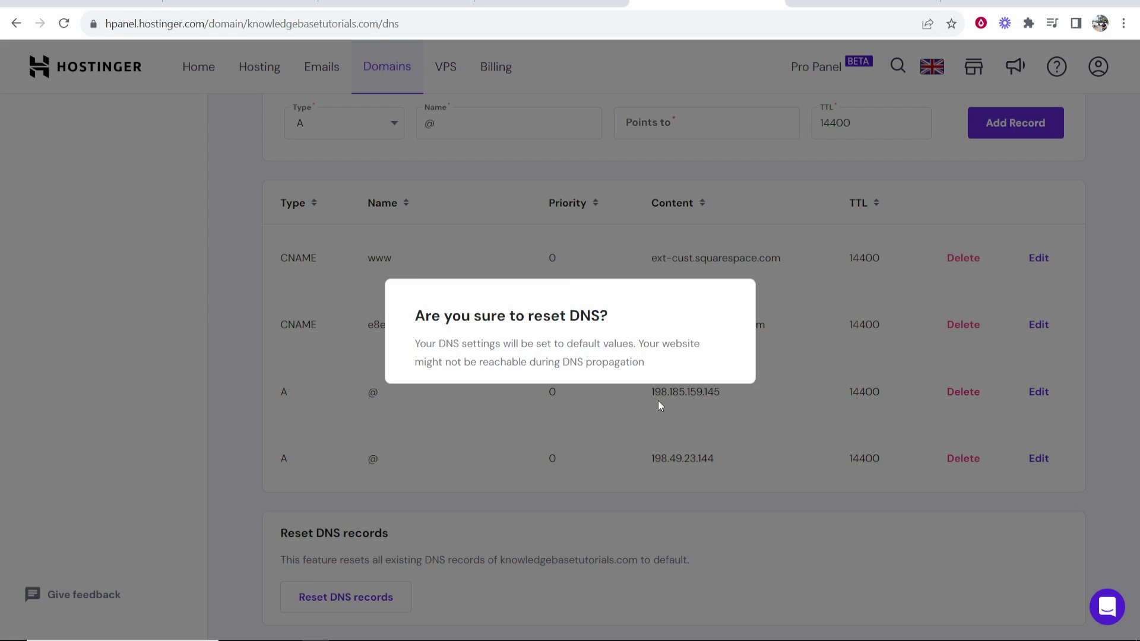
pyautogui.click(703, 384)
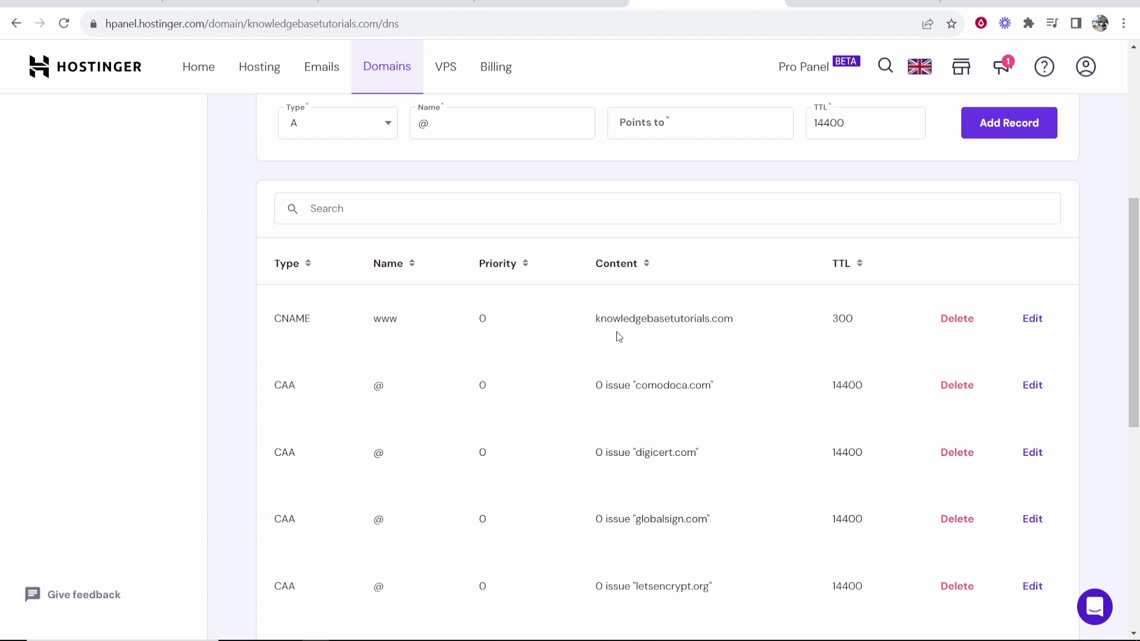
pyautogui.scroll(-8, 754, 348)
pyautogui.scroll(9, 754, 347)
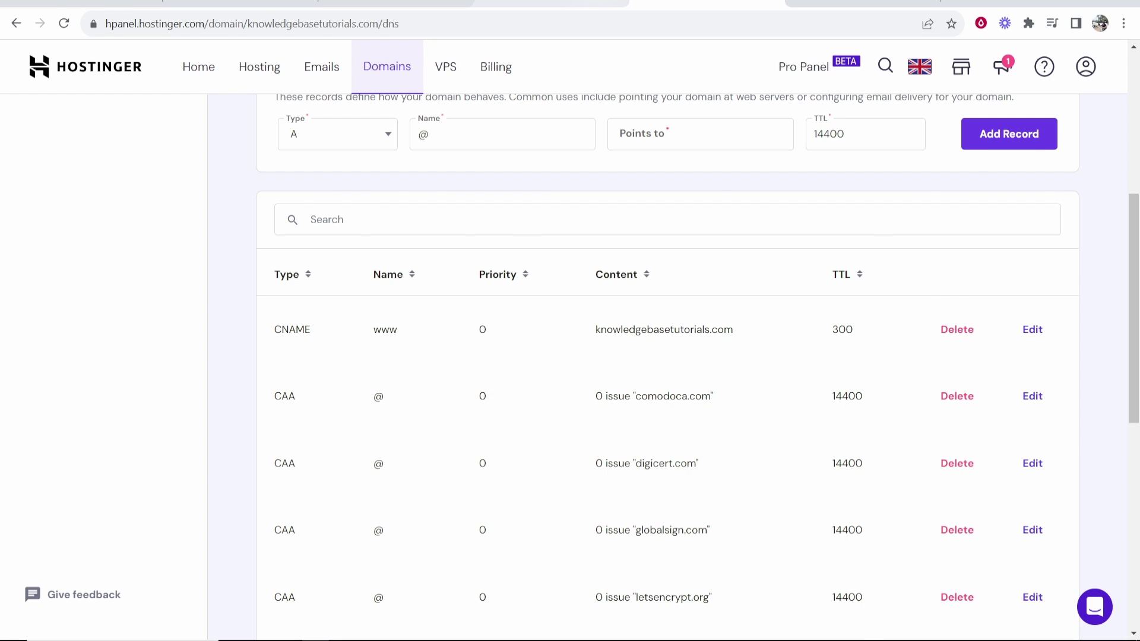
# Copy the domain name knowledgebasetutorials.com from the hPanel heading
pyautogui.click(552, 3)
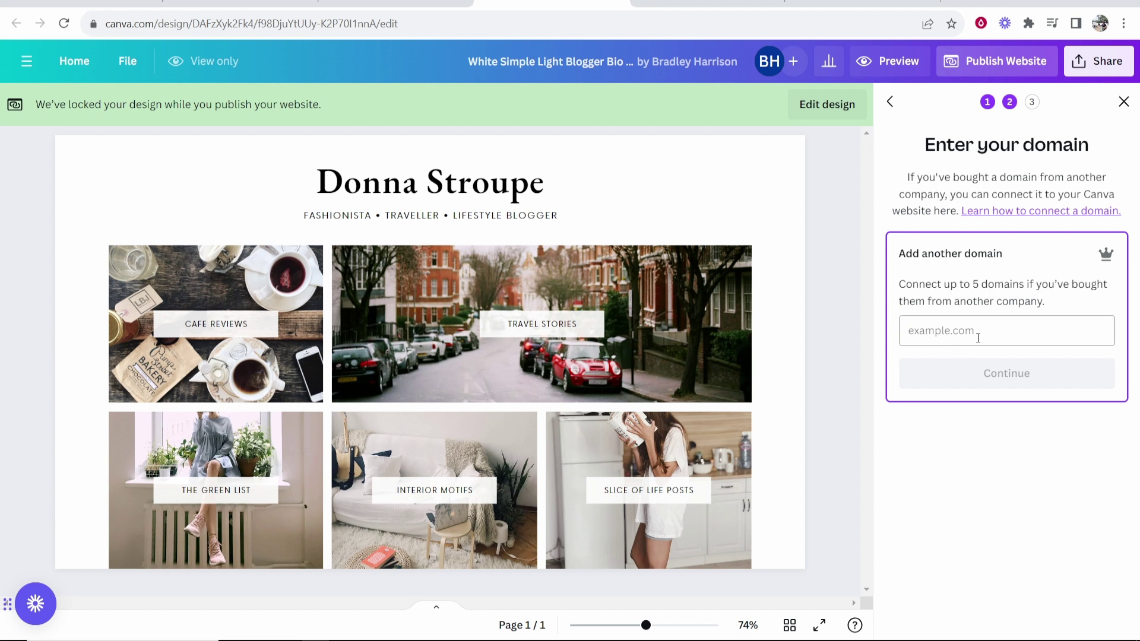
pyautogui.click(766, 3)
pyautogui.scroll(6, 579, 190)
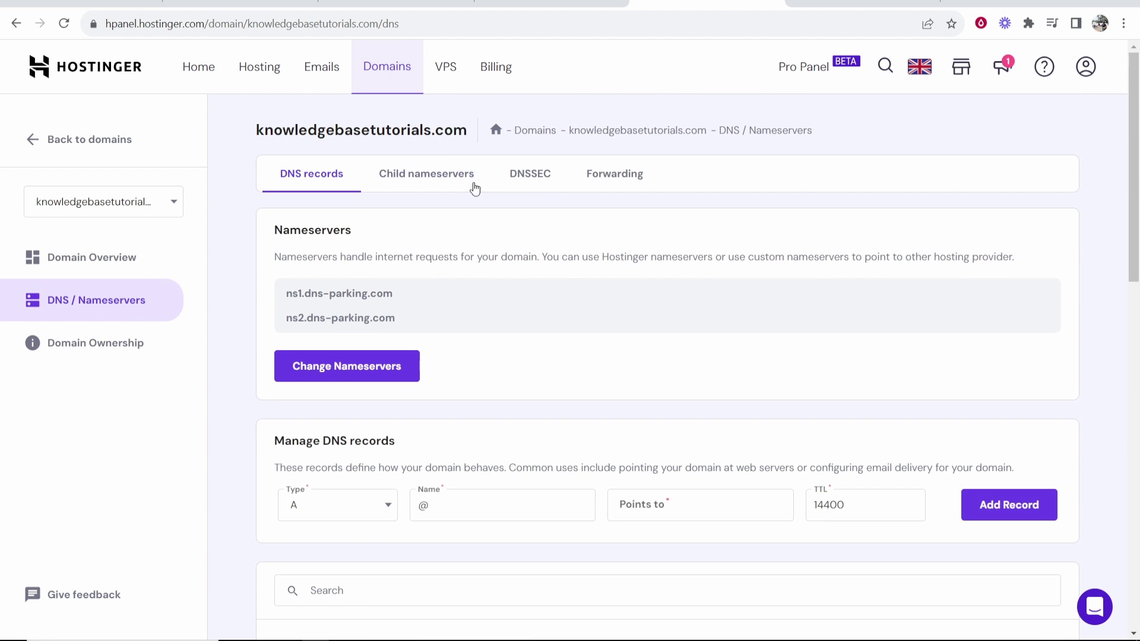
pyautogui.moveTo(256, 131); pyautogui.dragTo(496, 132)
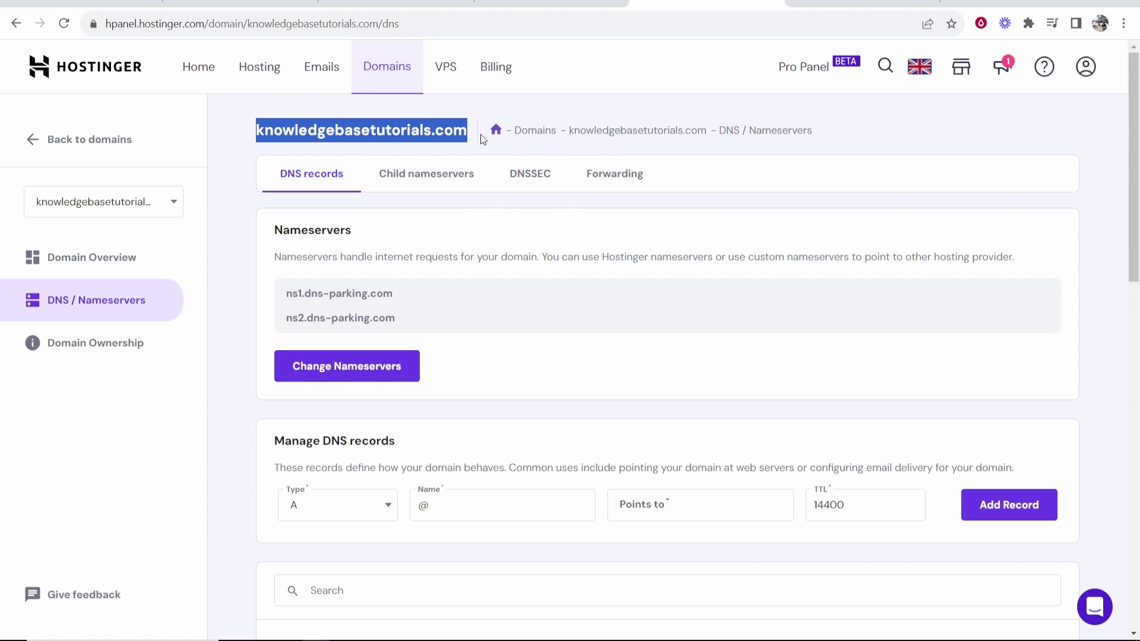
pyautogui.rightClick(450, 144)
pyautogui.click(450, 145)
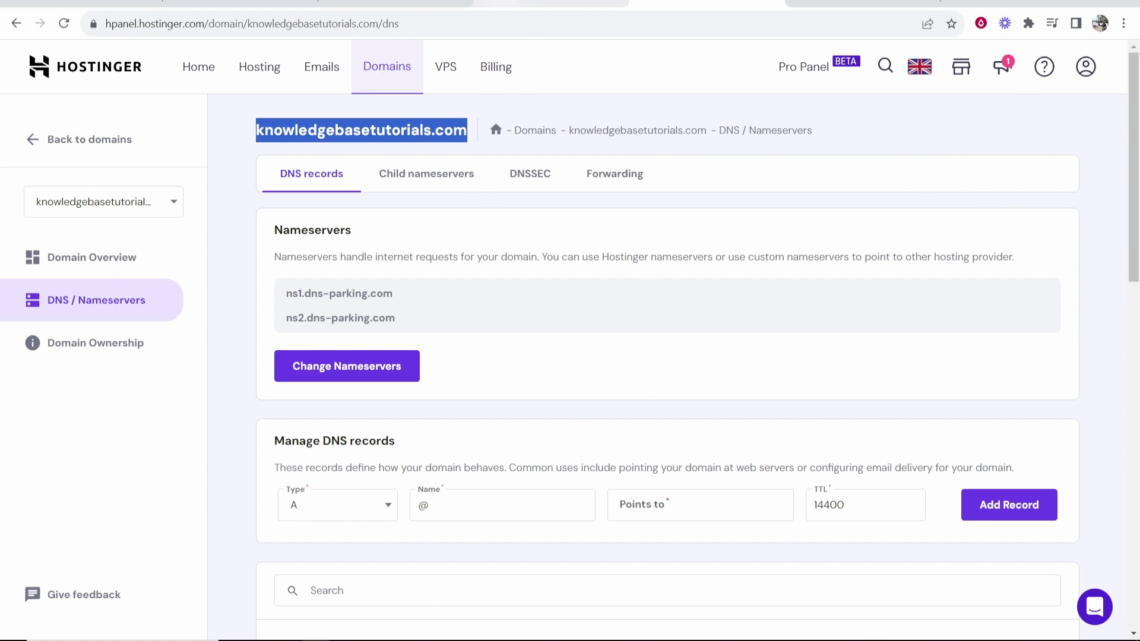
# Submit knowledgebasetutorials.com as Canva's existing domain and copy the TXT record name
pyautogui.click(493, 3)
pyautogui.rightClick(962, 345)
pyautogui.click(1003, 445)
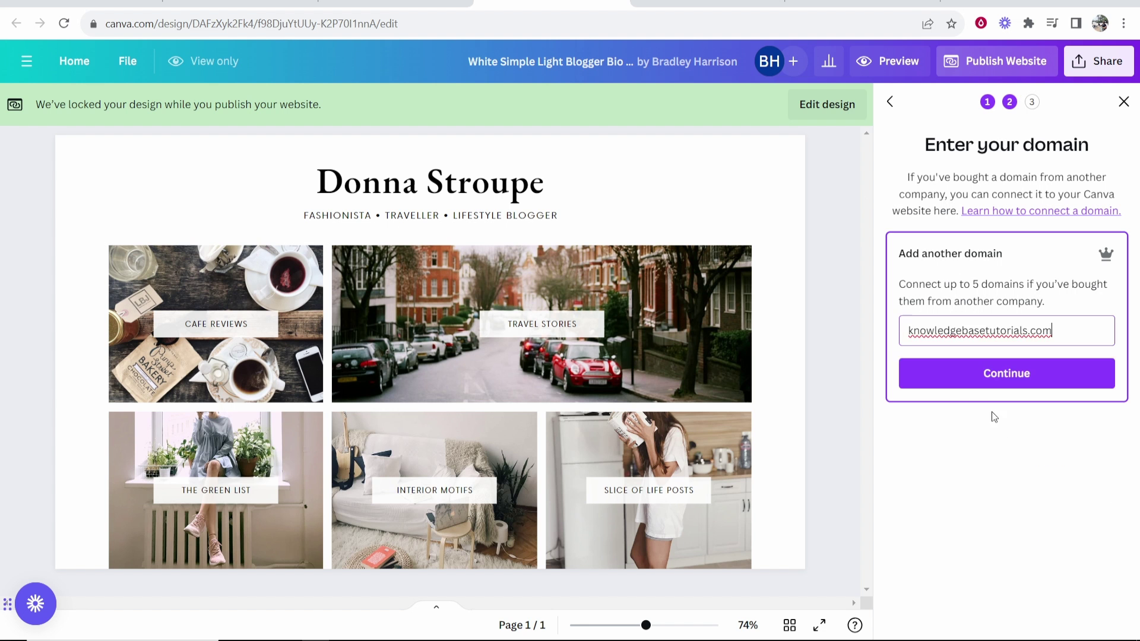
pyautogui.click(1009, 380)
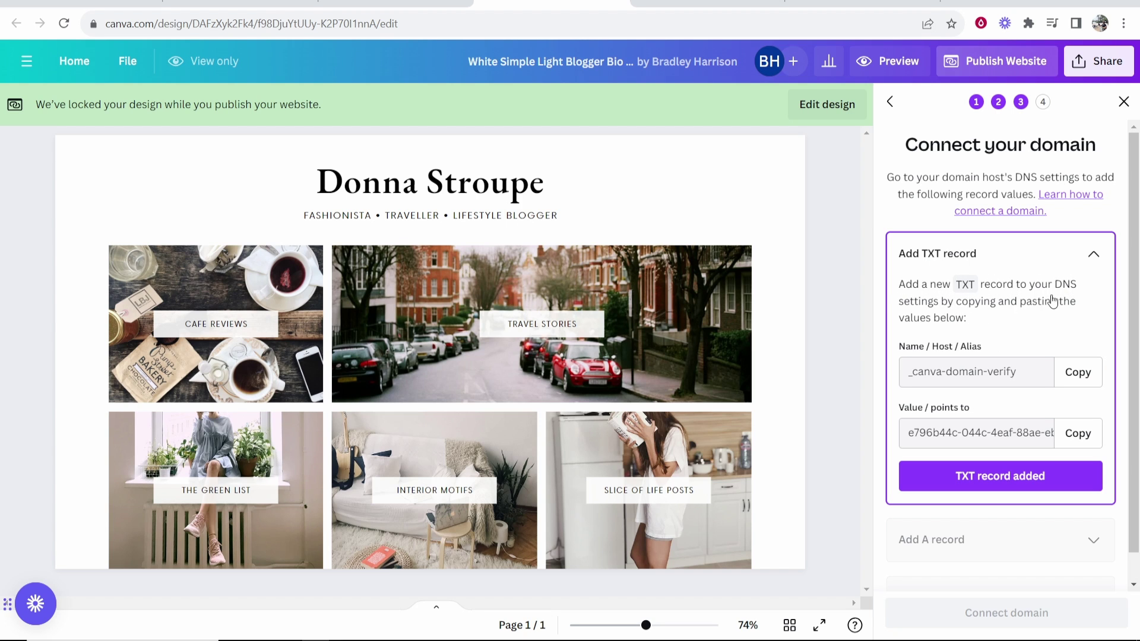
pyautogui.scroll(-1, 955, 360)
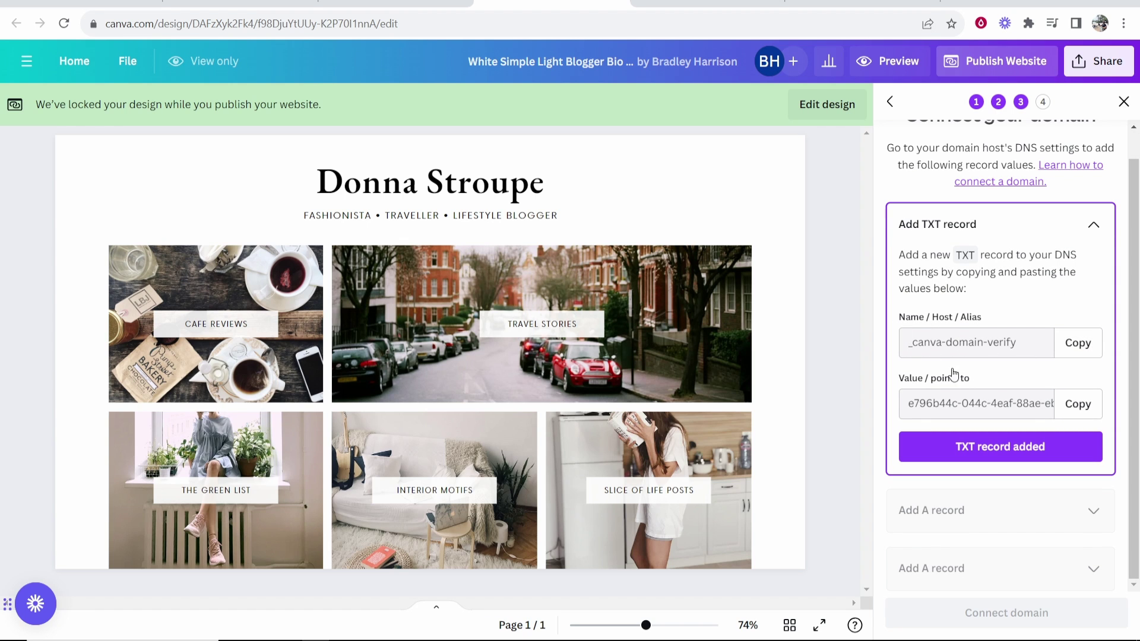
pyautogui.click(1078, 344)
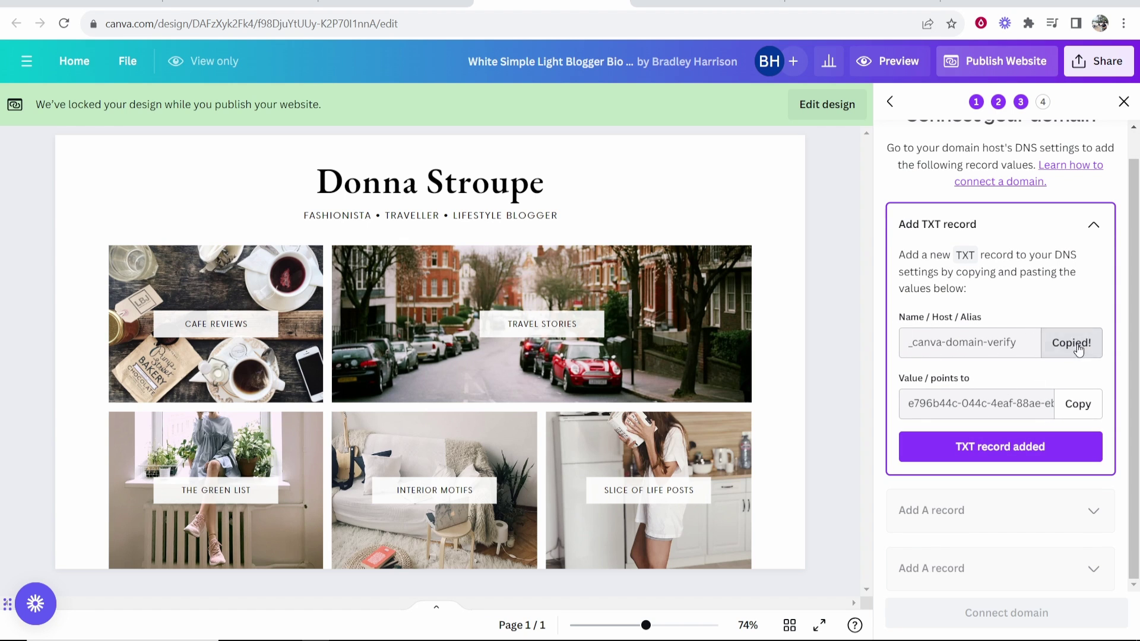
# Start a new TXT record in Hostinger named _canva-domain-verify
pyautogui.hotkey('ctrl', 'Tab')
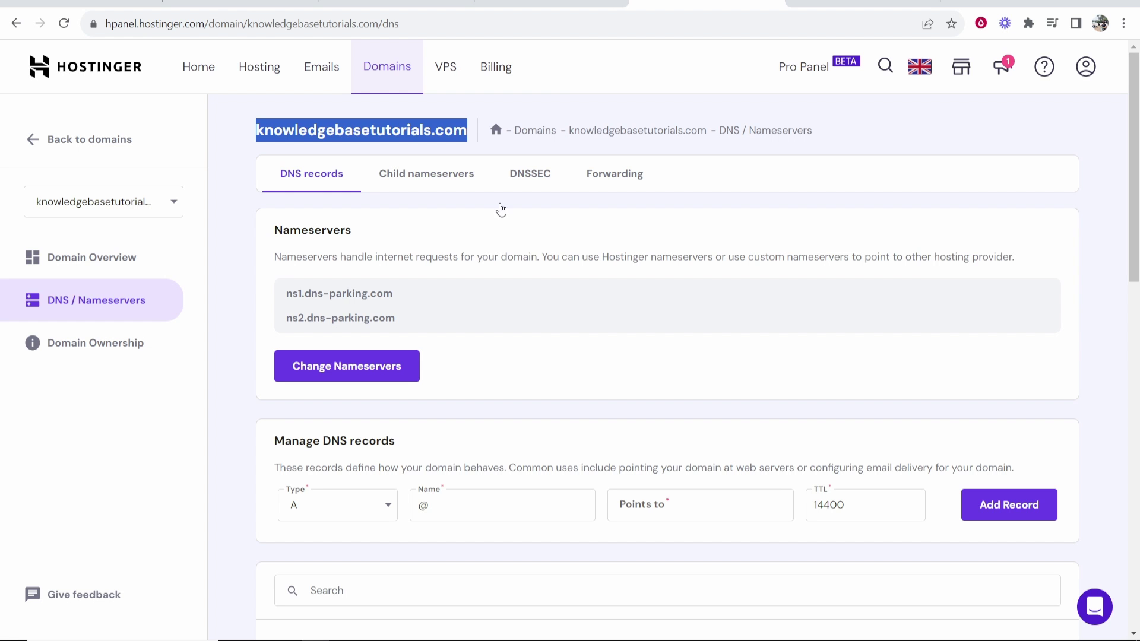
pyautogui.click(598, 343)
pyautogui.scroll(-3, 598, 343)
pyautogui.click(334, 351)
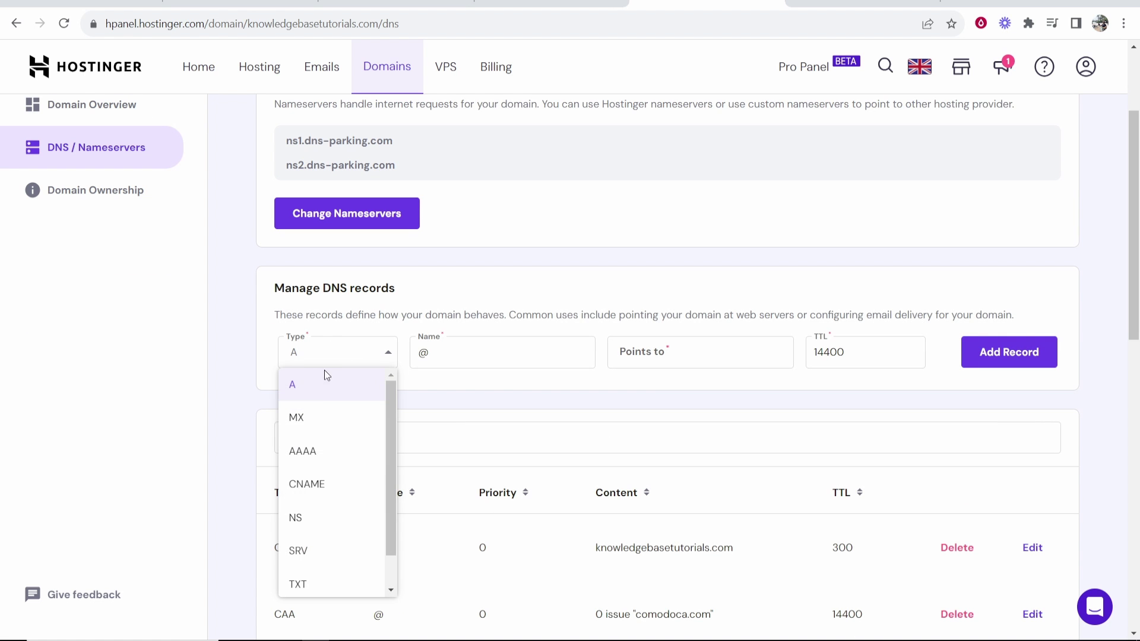
pyautogui.scroll(-1, 331, 499)
pyautogui.click(300, 544)
pyautogui.press('Tab')
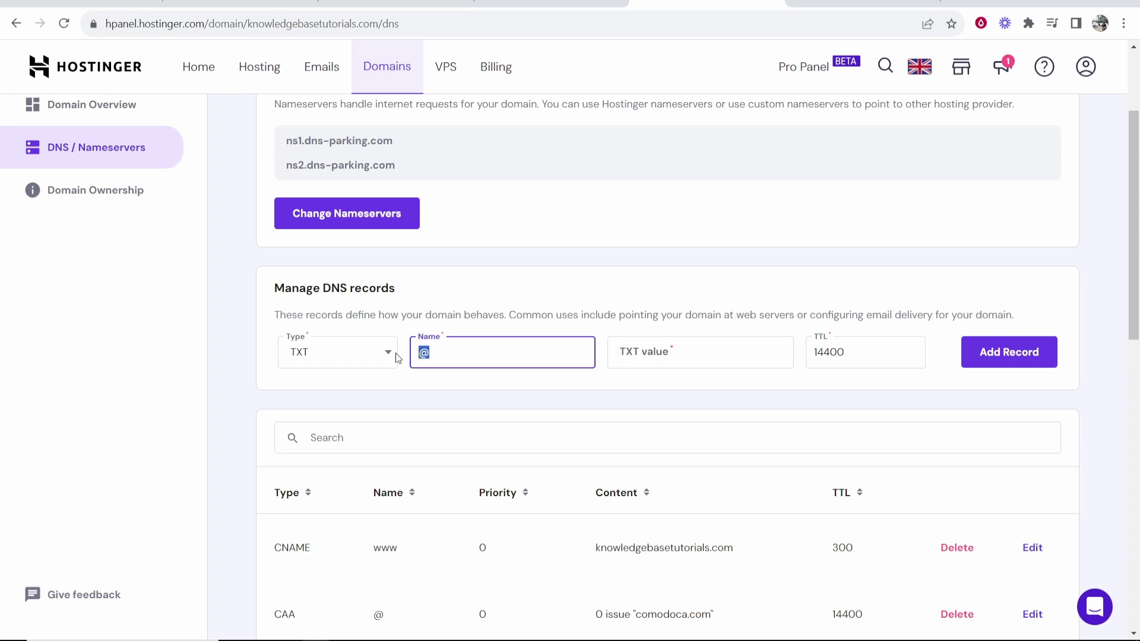
pyautogui.rightClick(451, 356)
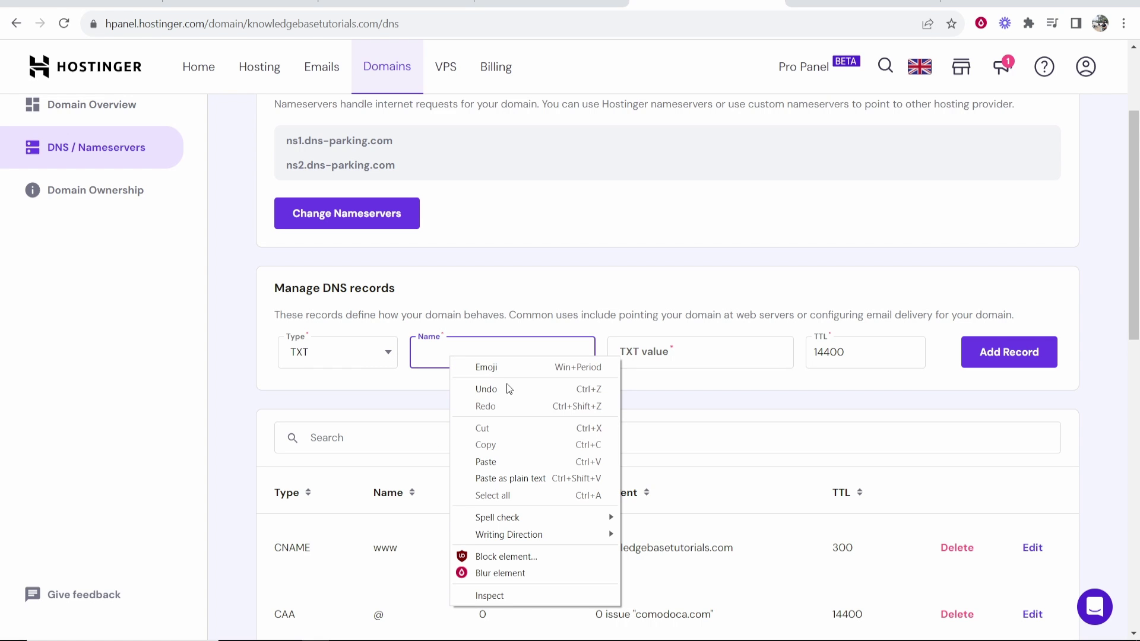
pyautogui.click(504, 460)
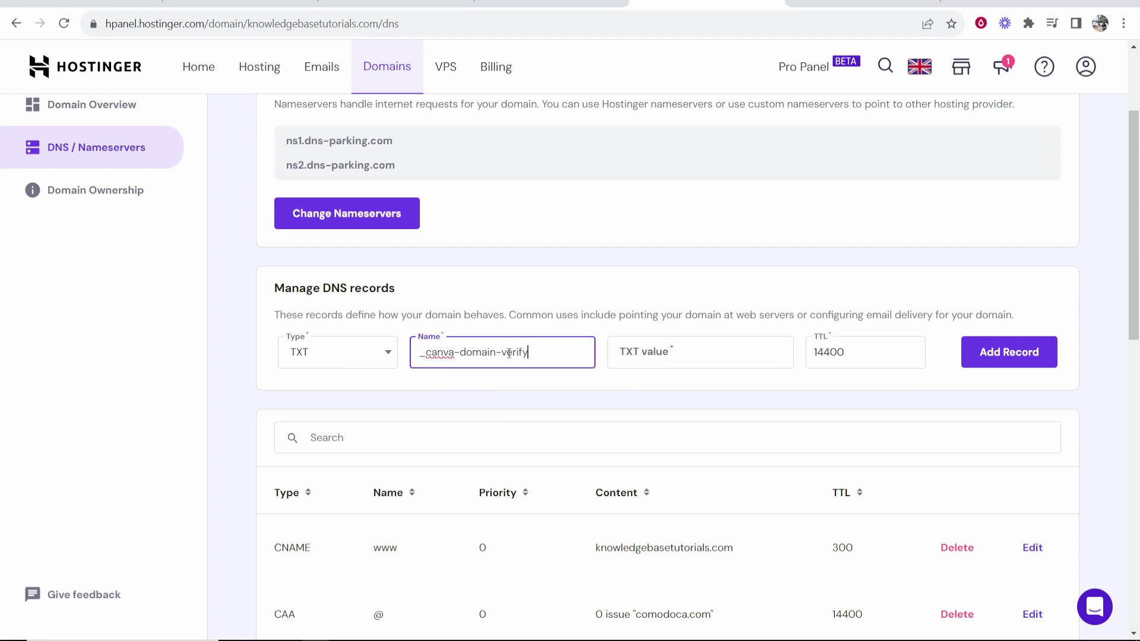
# Paste Canva's verification value as the TXT value and add the record
pyautogui.click(550, 4)
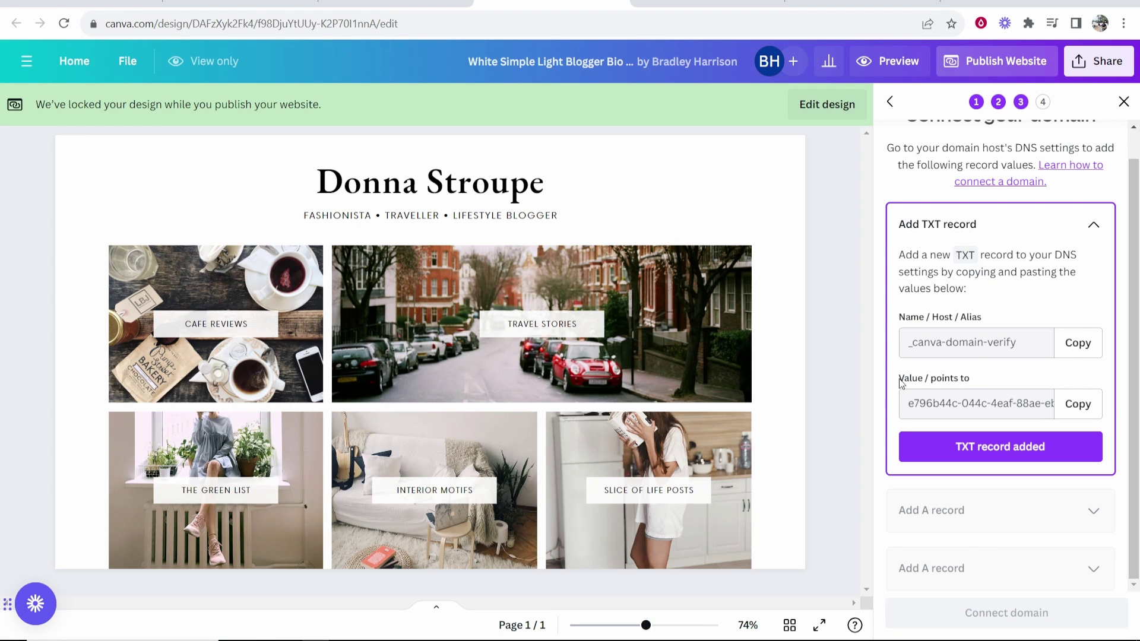
pyautogui.click(1078, 404)
pyautogui.click(683, 3)
pyautogui.click(668, 350)
pyautogui.rightClick(668, 351)
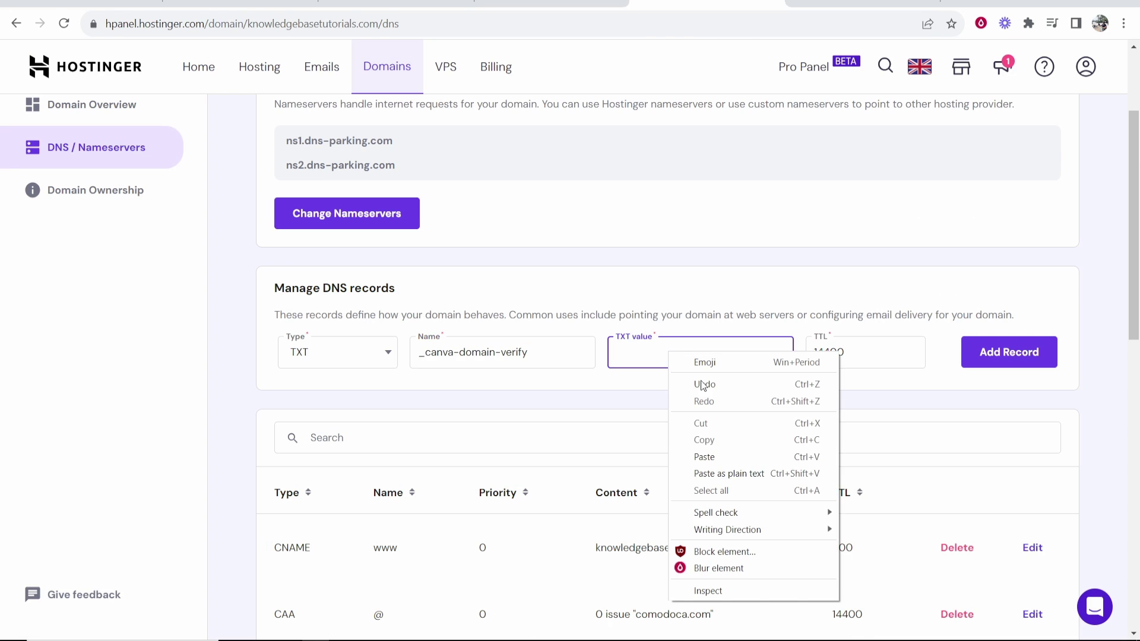
pyautogui.click(705, 461)
pyautogui.click(1015, 353)
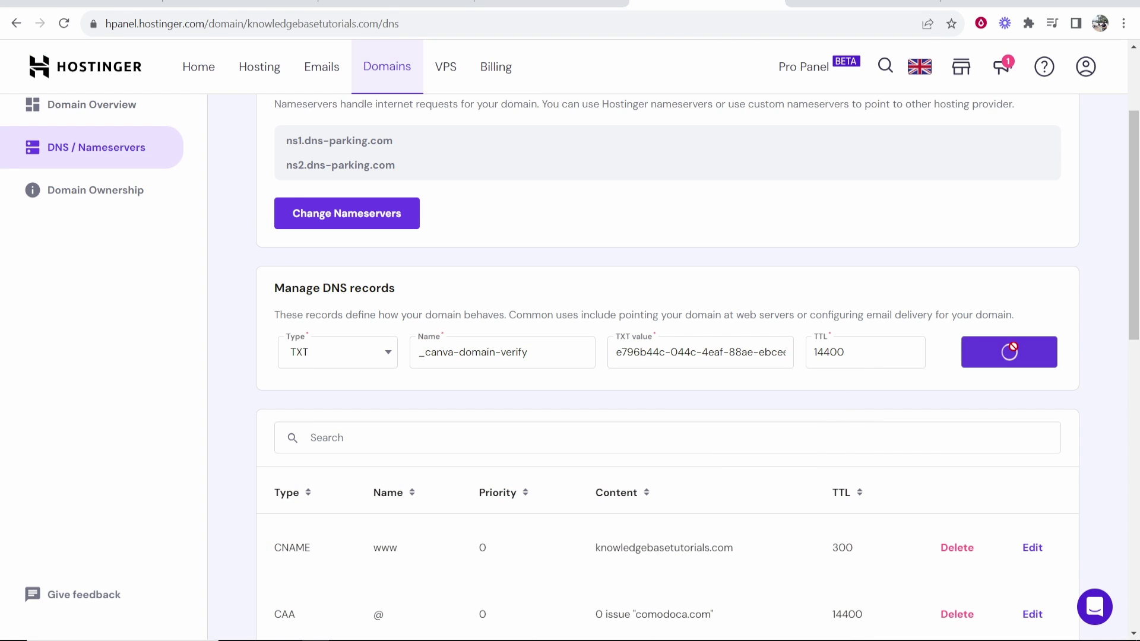
pyautogui.moveTo(992, 139); pyautogui.dragTo(789, 144)
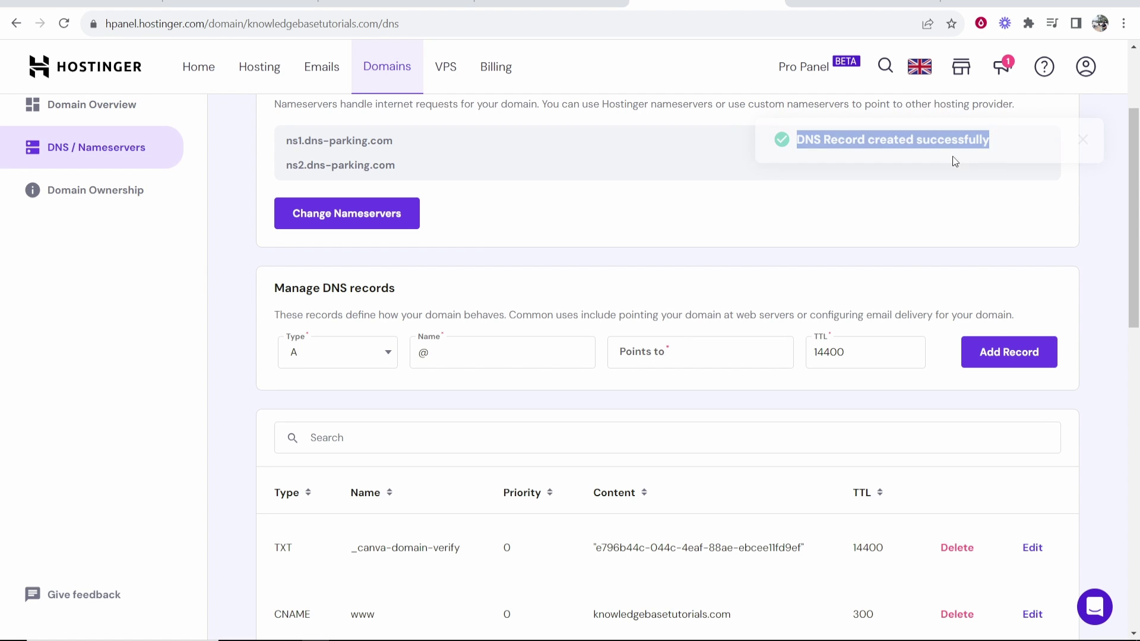
# Mark the TXT record as added in Canva and copy the A record host '@'
pyautogui.click(551, 5)
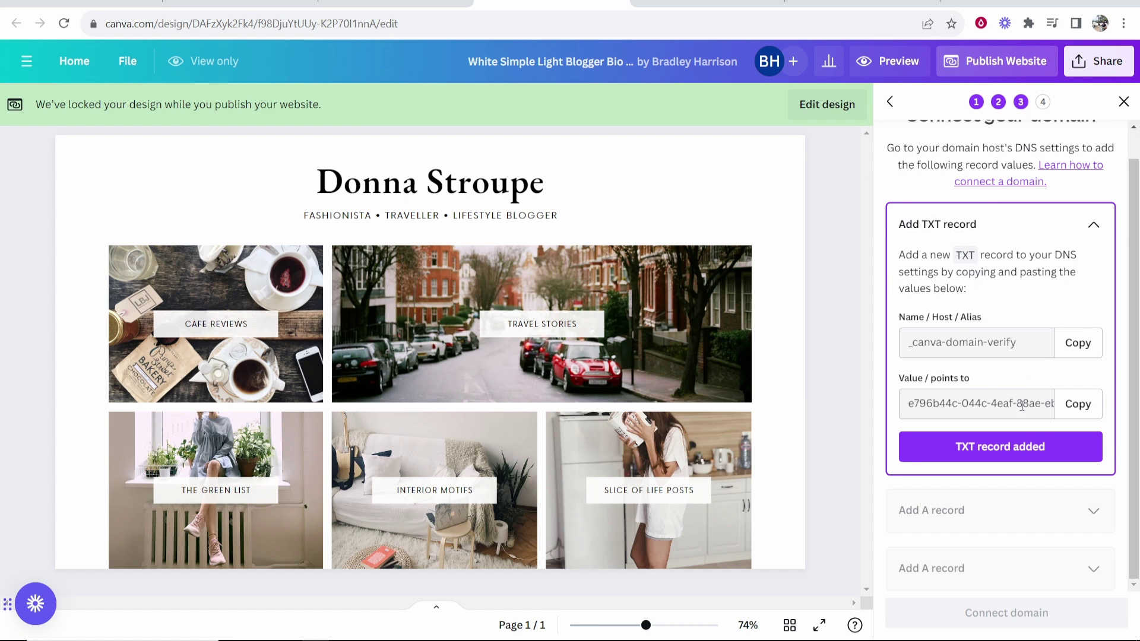
pyautogui.click(973, 453)
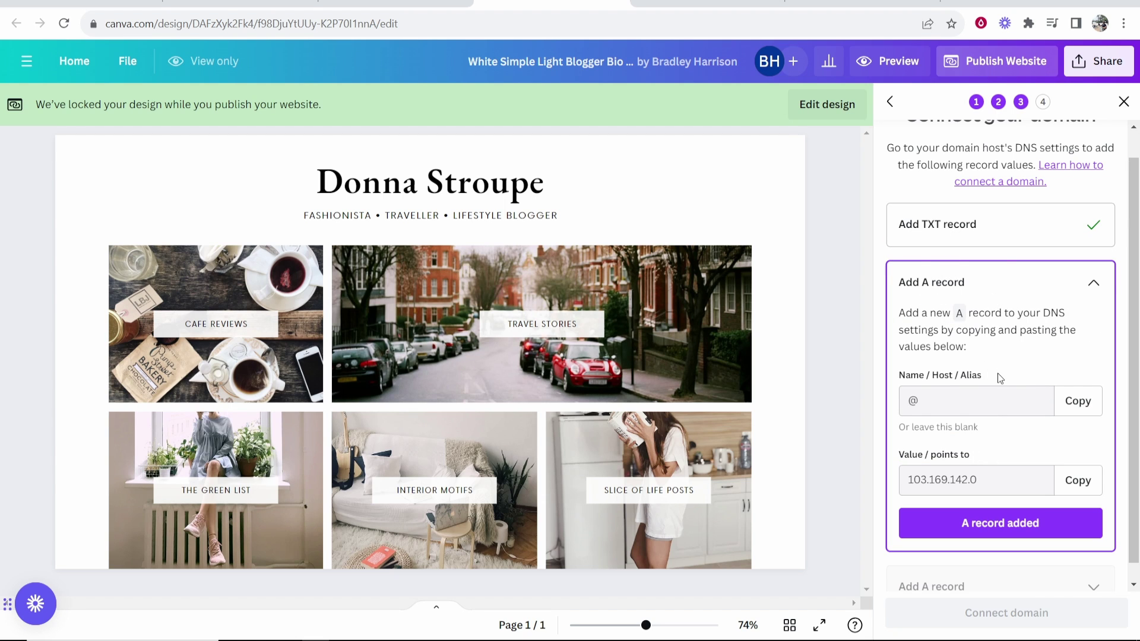
pyautogui.click(1078, 400)
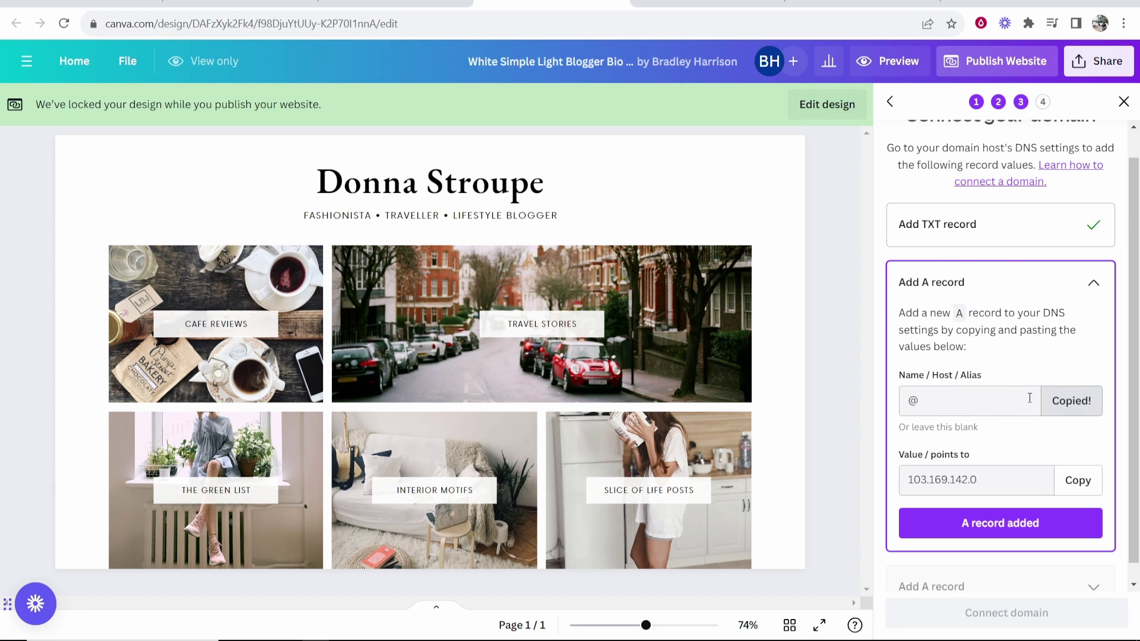
pyautogui.click(653, 6)
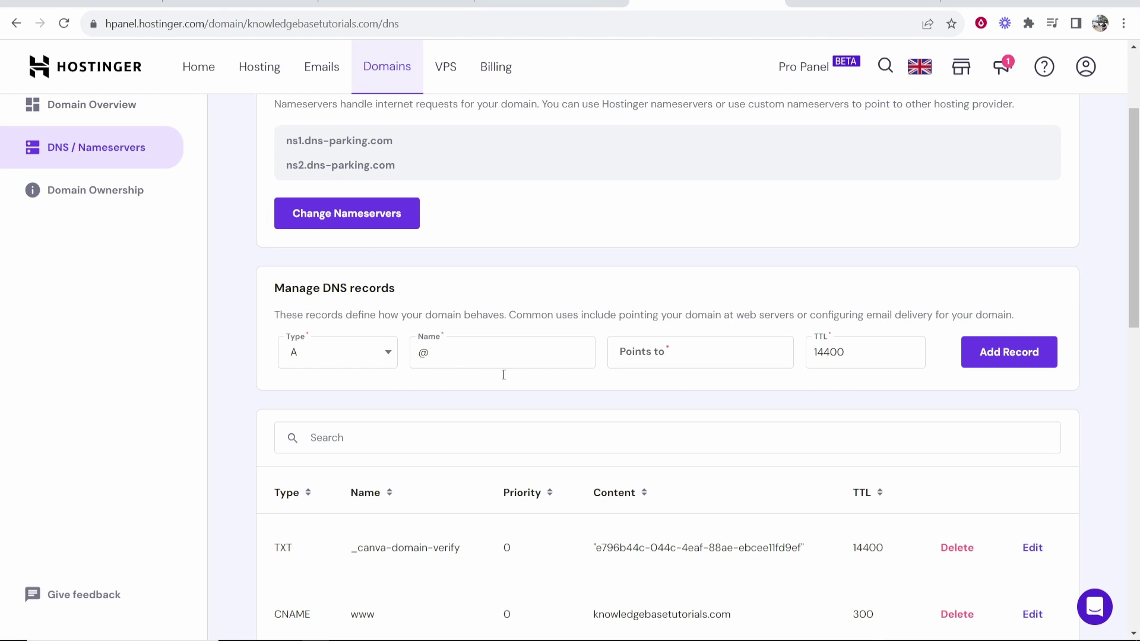
# Add an @ A record in Hostinger pointing to 103.169.142.0
pyautogui.click(441, 355)
pyautogui.moveTo(449, 359); pyautogui.dragTo(415, 357)
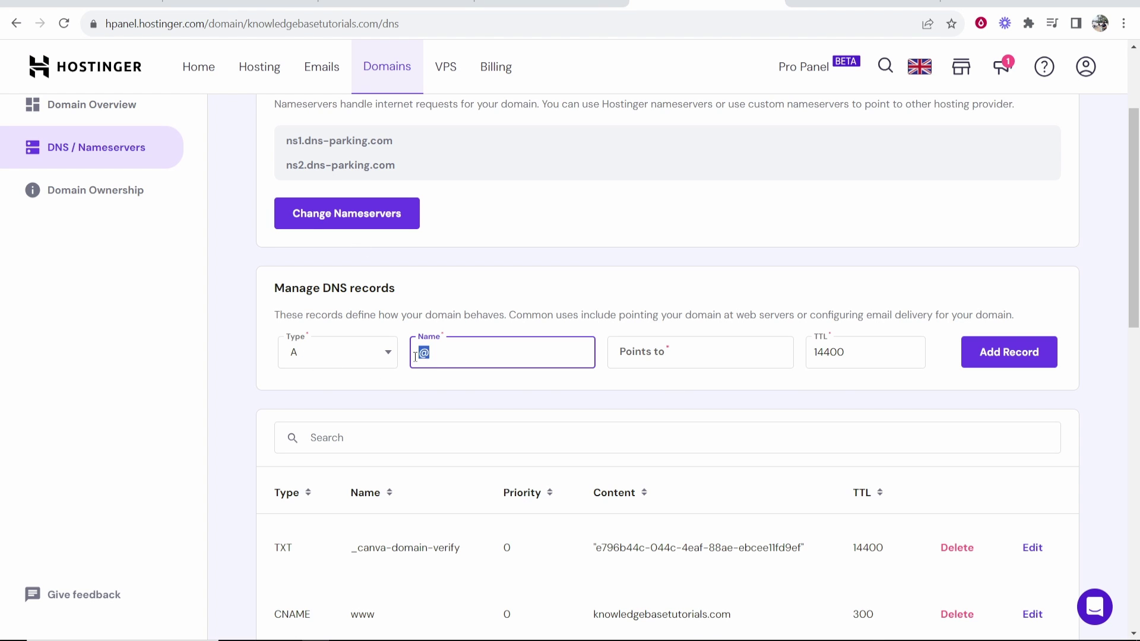
pyautogui.hotkey('ctrl', 'shift', 'Tab')
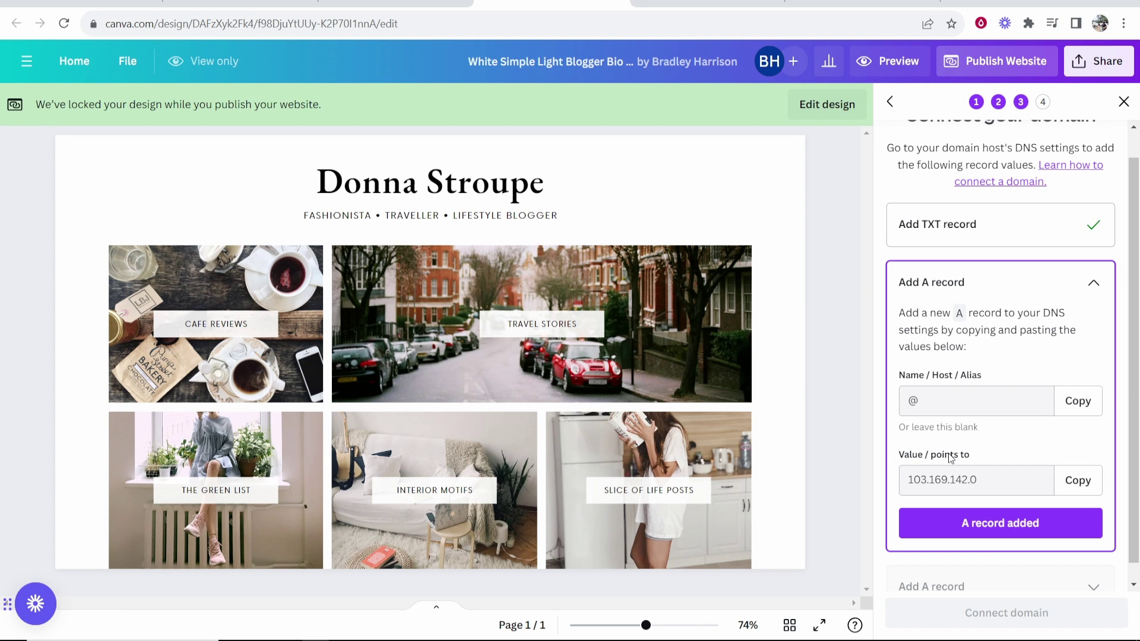
pyautogui.click(1078, 479)
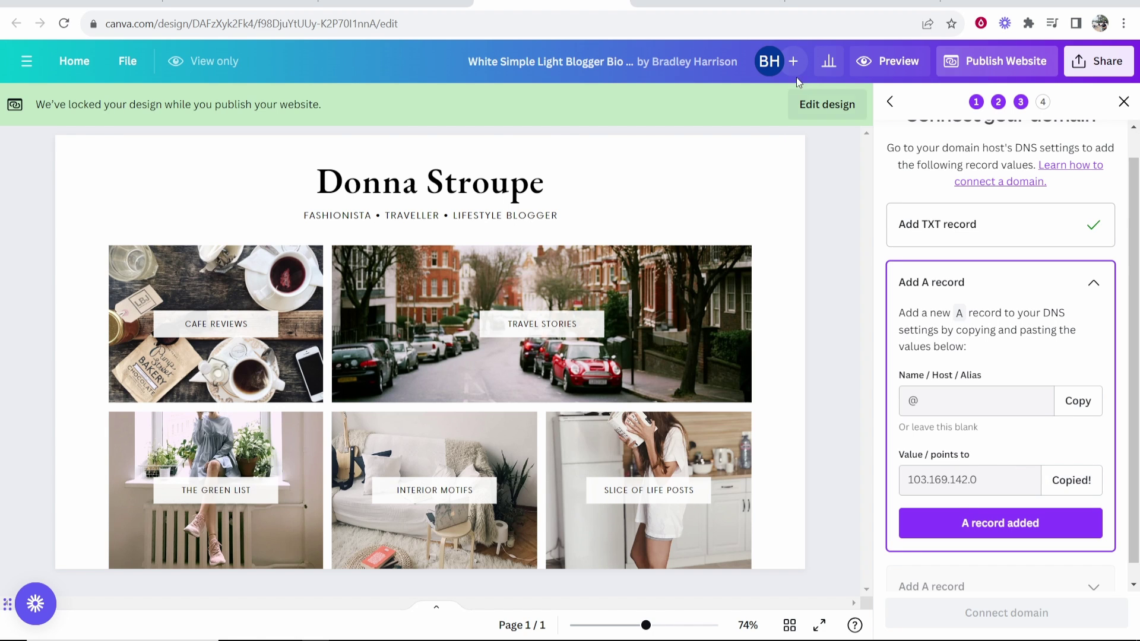
pyautogui.hotkey('ctrl', 'Tab')
pyautogui.rightClick(677, 357)
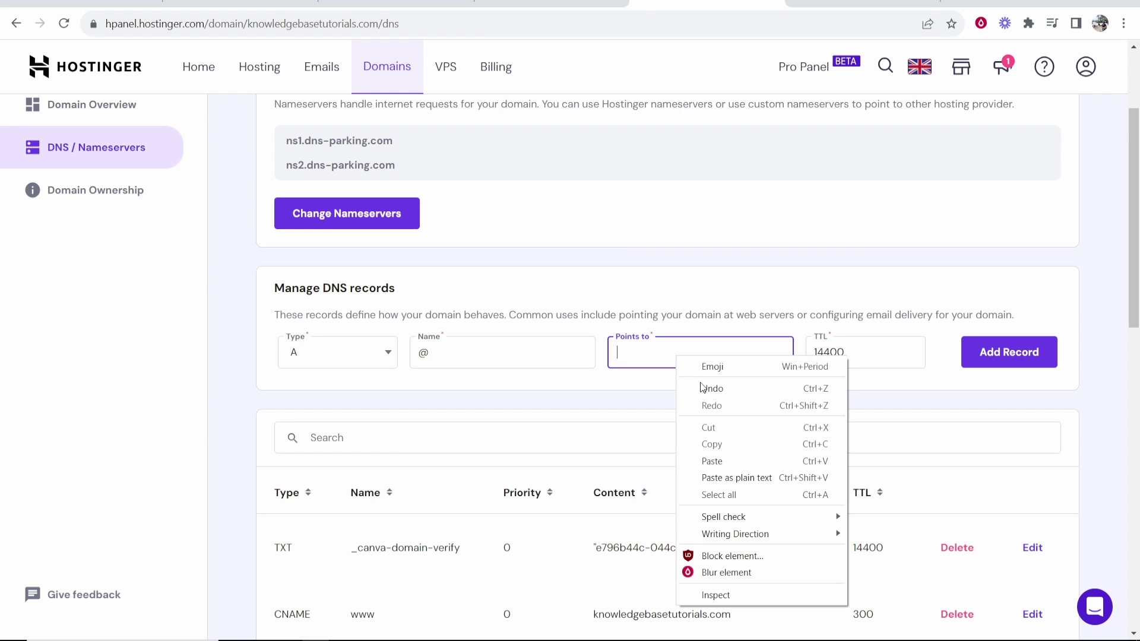
pyautogui.click(715, 461)
pyautogui.click(1029, 352)
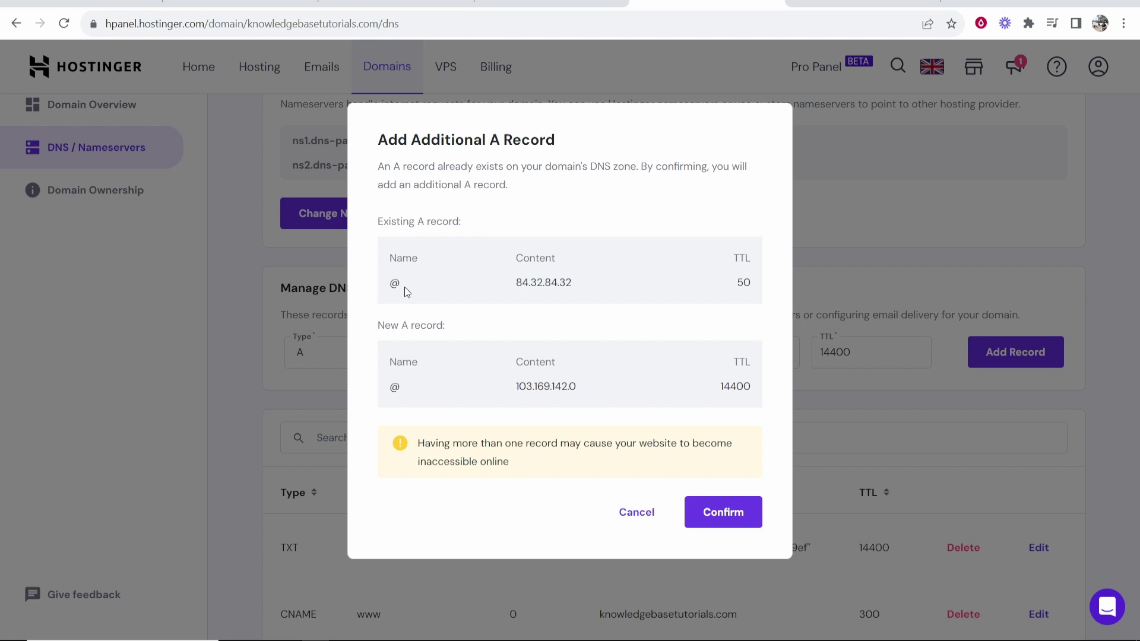
pyautogui.click(724, 514)
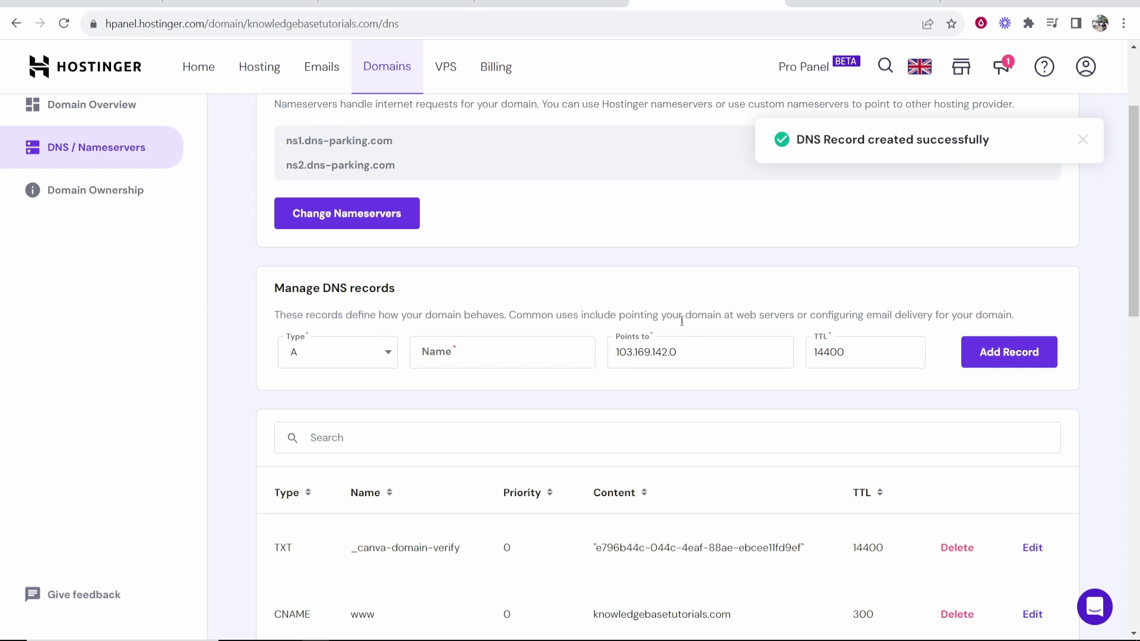
# Delete the old A record pointing to 84.32.84.32
pyautogui.scroll(-6, 683, 354)
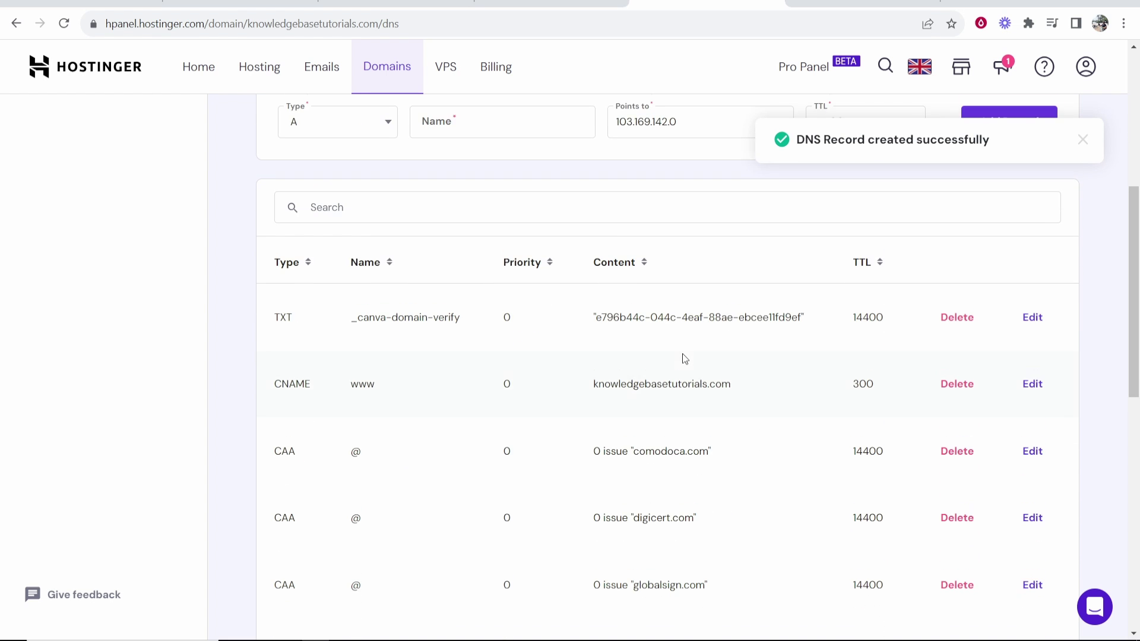
pyautogui.scroll(-8, 682, 353)
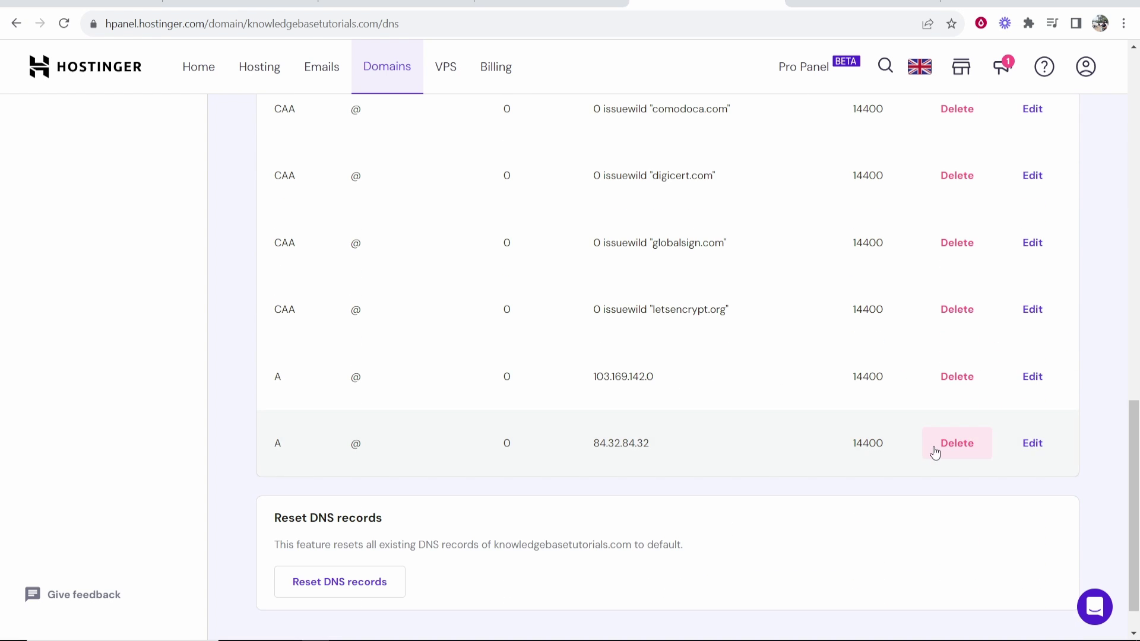
pyautogui.moveTo(260, 453); pyautogui.dragTo(629, 444)
pyautogui.click(955, 444)
pyautogui.scroll(14, 918, 273)
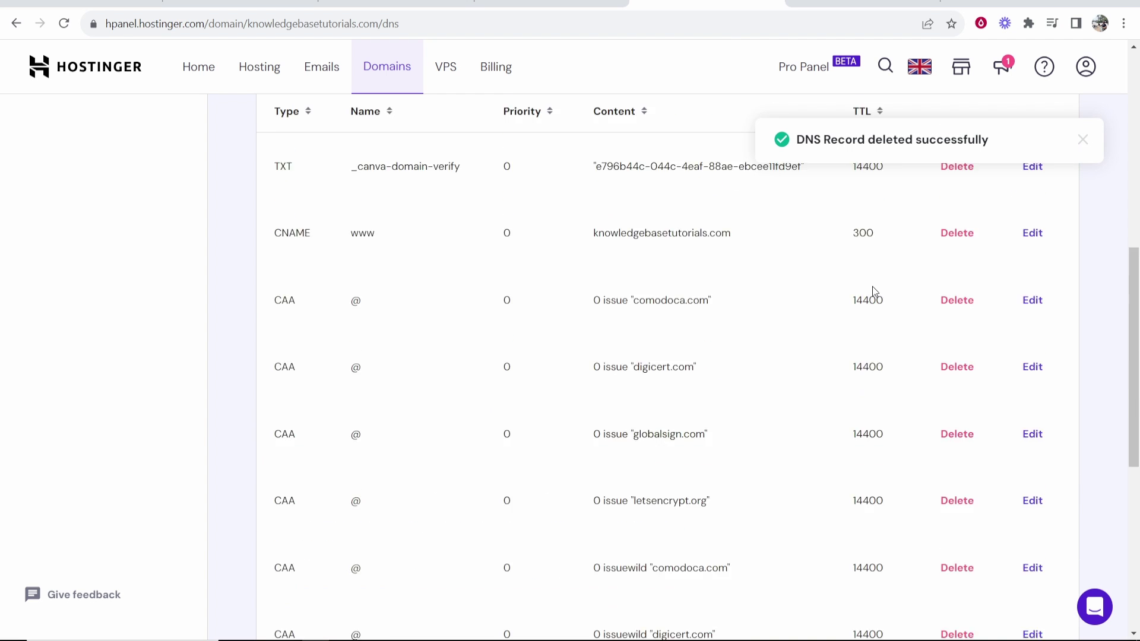
pyautogui.scroll(3, 871, 304)
pyautogui.hotkey('ctrl', 'shift', 'Tab')
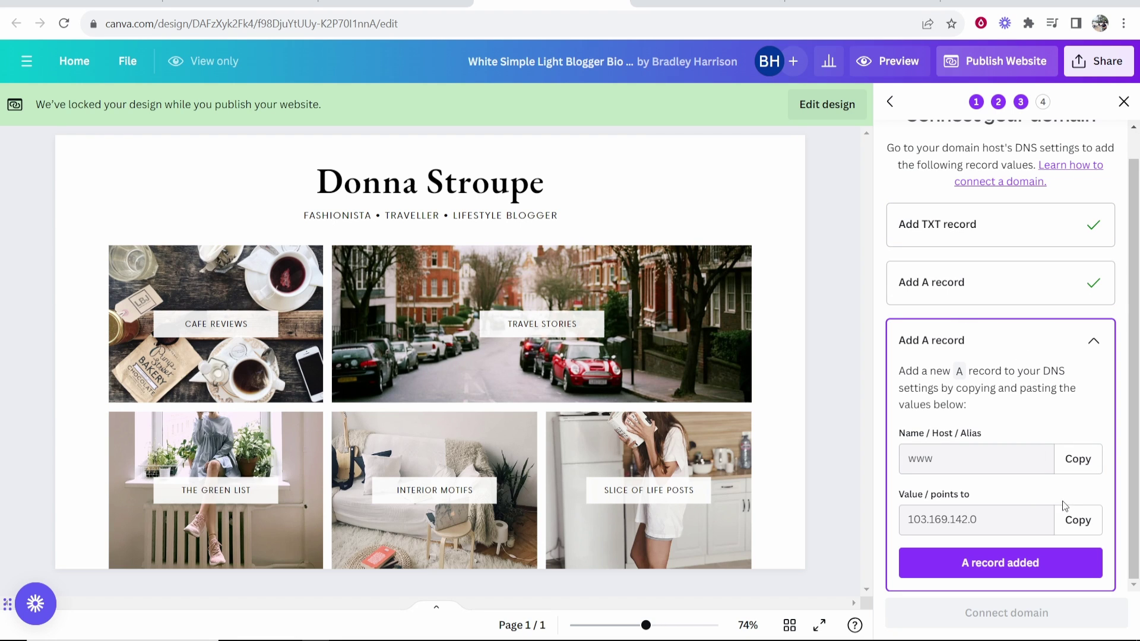
# Enter www as the name of a new Hostinger A record
pyautogui.click(1068, 462)
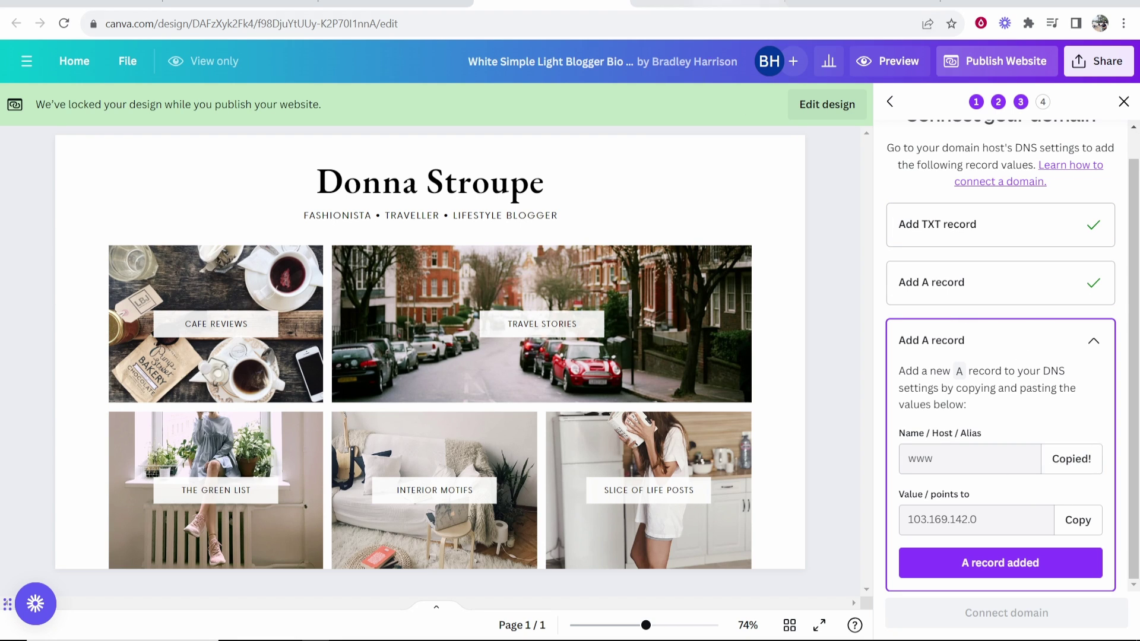
pyautogui.click(707, 3)
pyautogui.rightClick(457, 435)
pyautogui.click(494, 288)
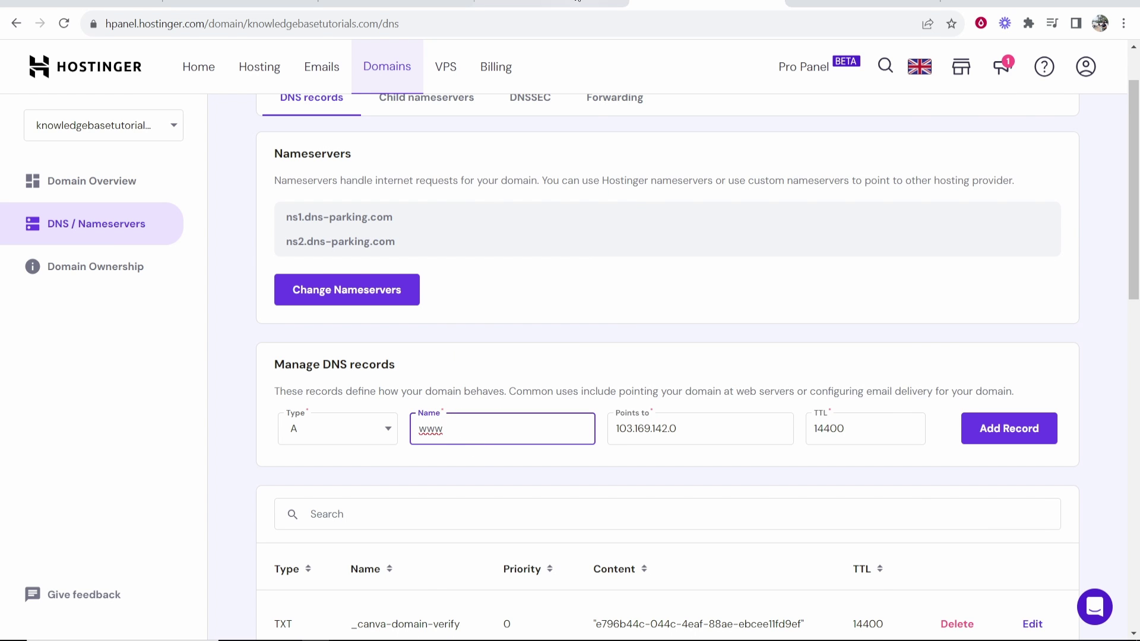
# Point the www A record to 103.169.142.0, add it, and mark it added in Canva
pyautogui.click(552, 3)
pyautogui.click(1086, 519)
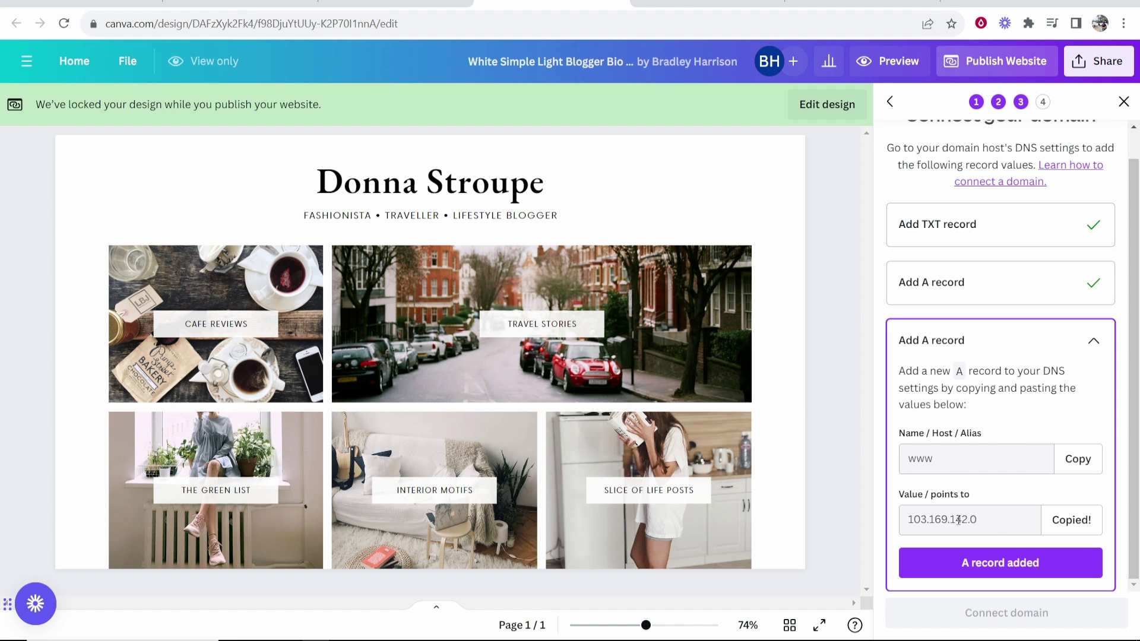
pyautogui.click(692, 5)
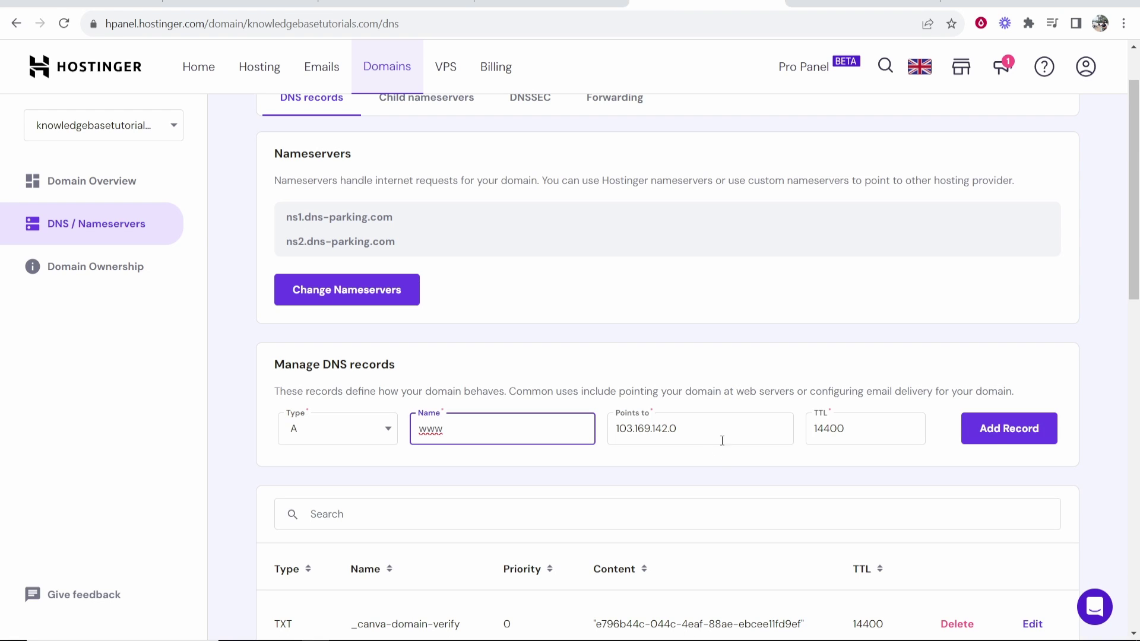
pyautogui.click(722, 440)
pyautogui.click(1009, 435)
pyautogui.click(732, 512)
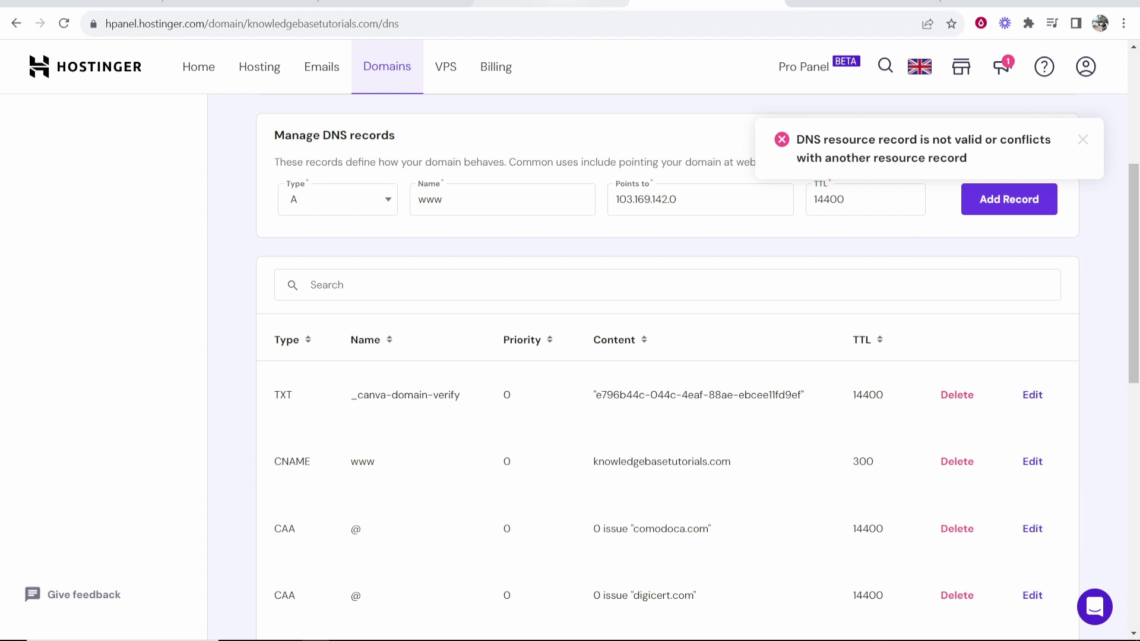
pyautogui.hotkey('ctrl', 'shift', 'Tab')
pyautogui.click(1009, 558)
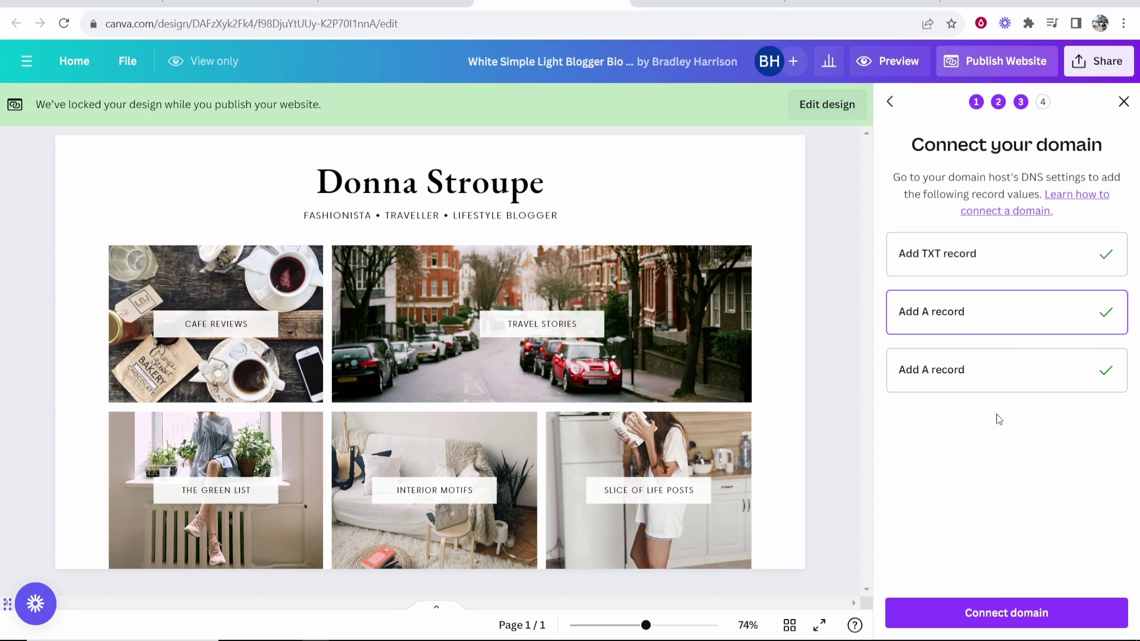
# Connect the domain and retitle the browser tab 'KnowledgeBase - Step By Step Tutorials'
pyautogui.click(1006, 617)
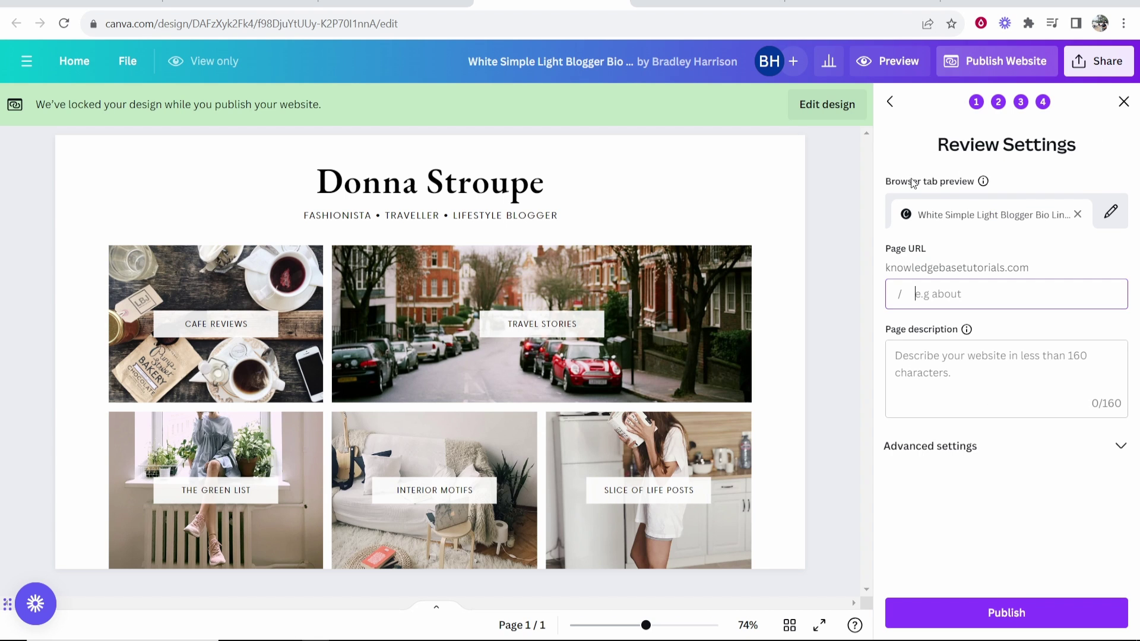
pyautogui.click(1109, 212)
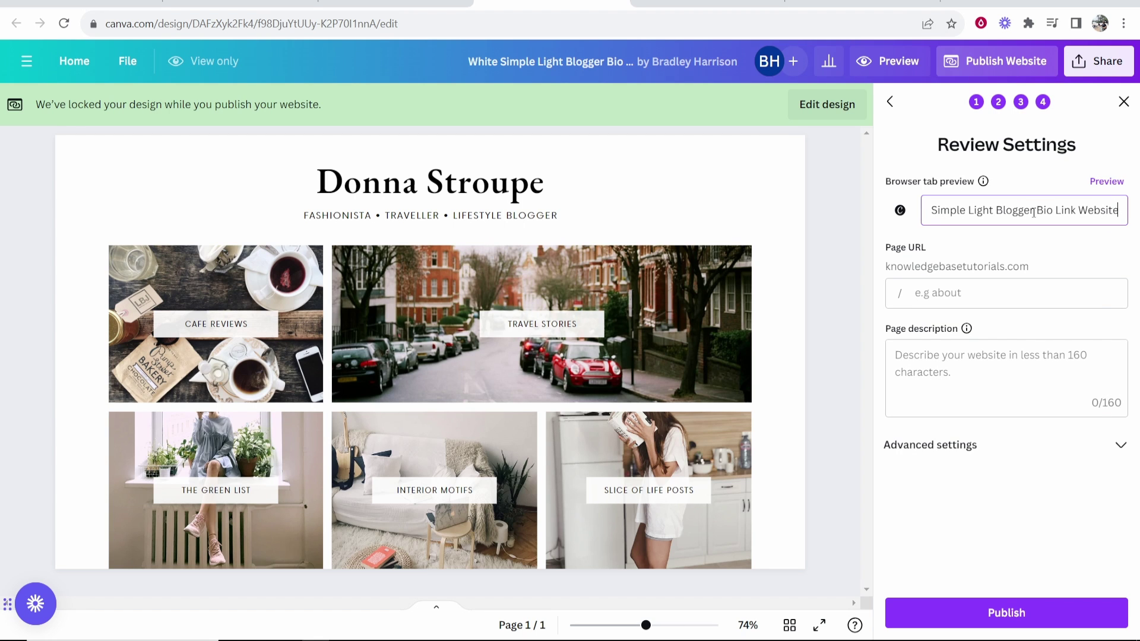
pyautogui.press('BackSpace')
pyautogui.press('BackSpace')
pyautogui.press('BackSpace')
pyautogui.press('BackSpace')
pyautogui.press('BackSpace')
pyautogui.press('BackSpace')
pyautogui.press('BackSpace')
pyautogui.press('BackSpace')
pyautogui.press('BackSpace')
pyautogui.press('BackSpace')
pyautogui.press('BackSpace')
pyautogui.press('BackSpace')
pyautogui.press('BackSpace')
pyautogui.press('BackSpace')
pyautogui.press('BackSpace')
pyautogui.press('BackSpace')
pyautogui.press('BackSpace')
pyautogui.press('BackSpace')
pyautogui.press('BackSpace')
pyautogui.press('BackSpace')
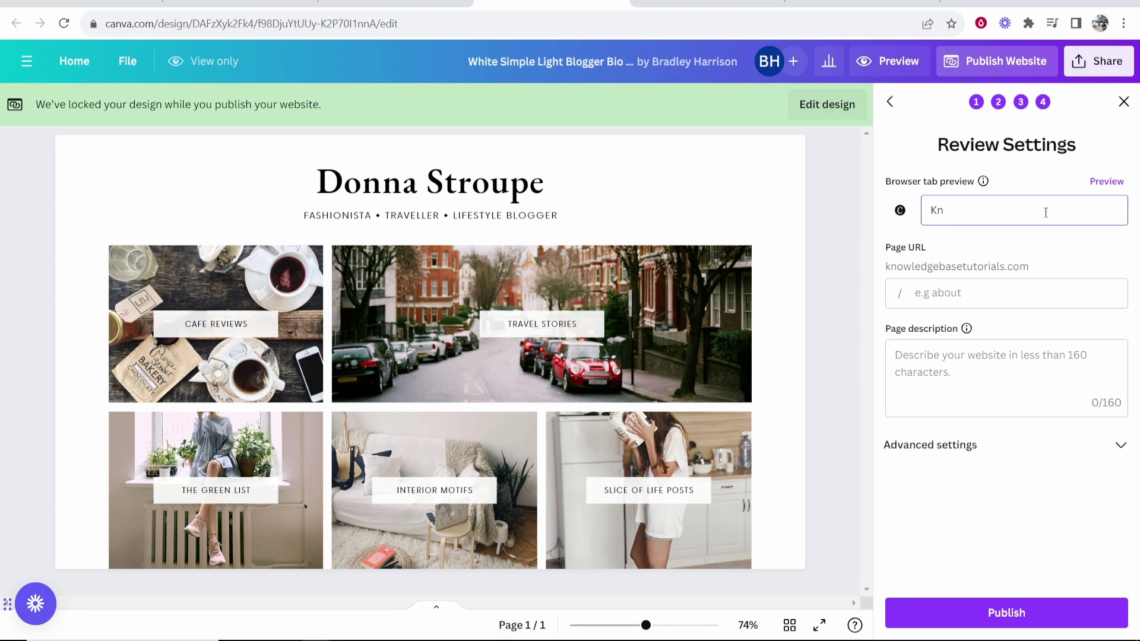
pyautogui.write('KnowledgeBase - Step')
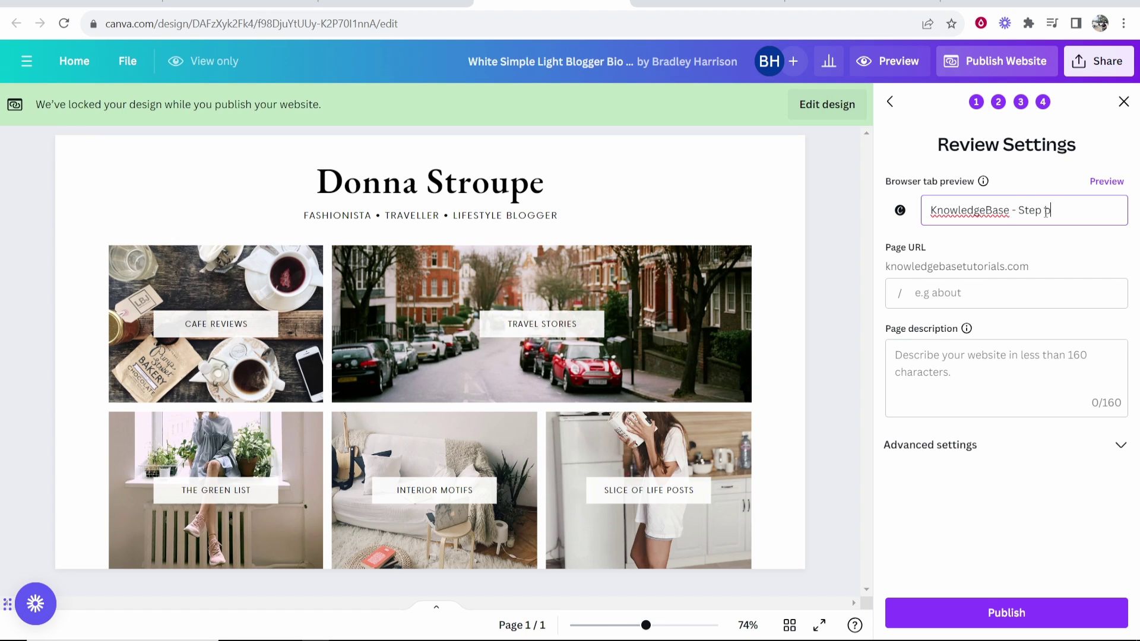
pyautogui.write(' By Step Tutorials')
# Set the page description to 'A tutorial website which helps you fix your problems.'
pyautogui.moveTo(984, 183)
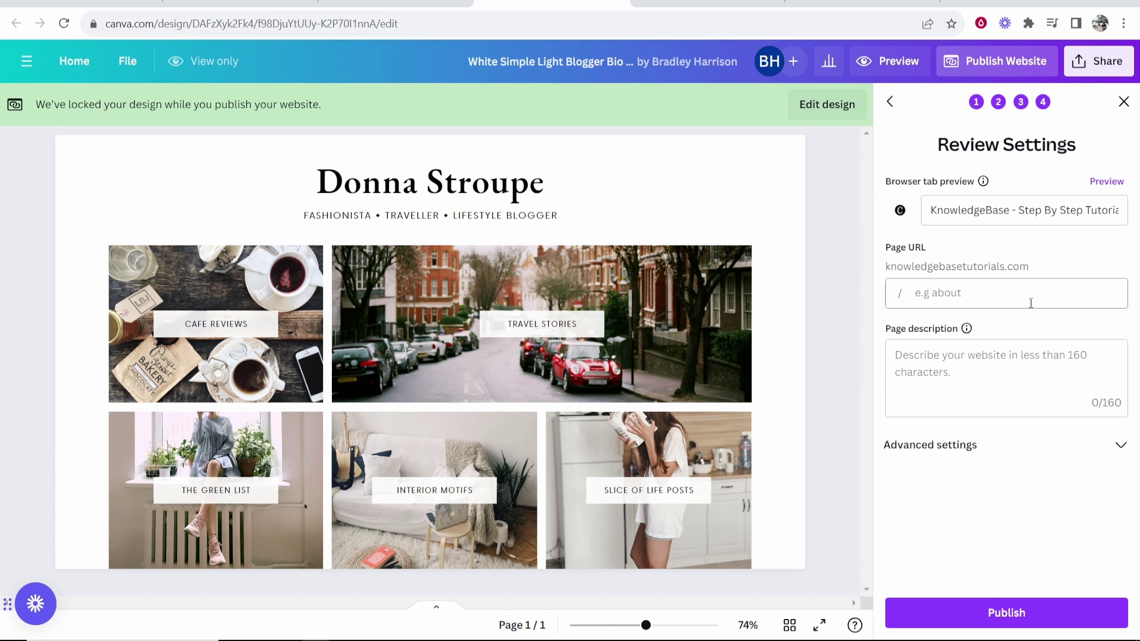
pyautogui.moveTo(965, 335)
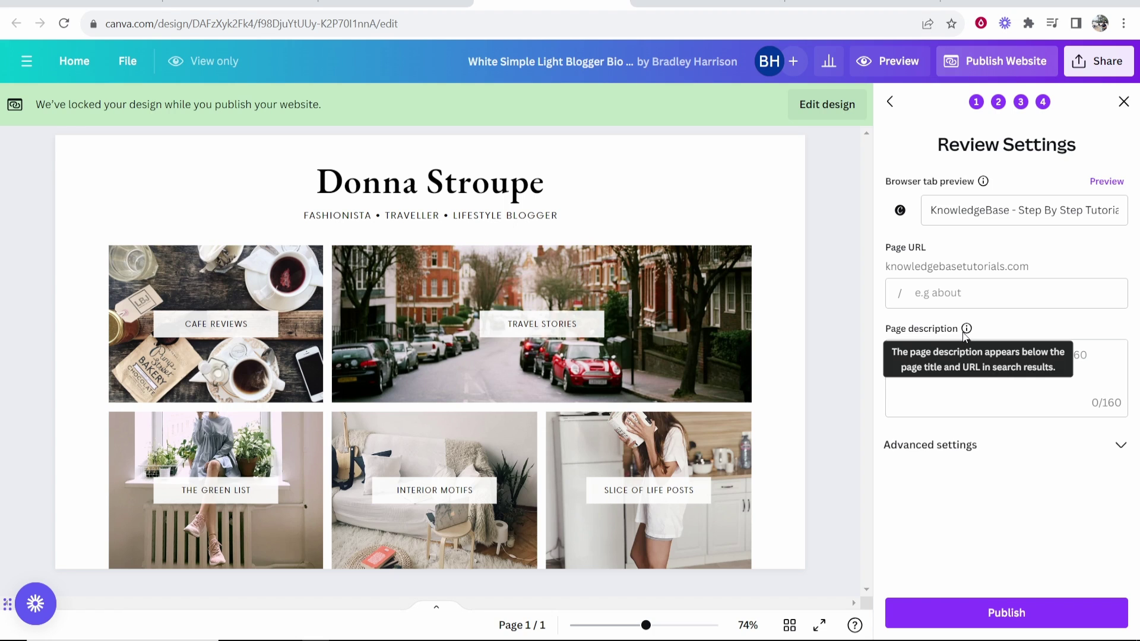
pyautogui.click(1017, 353)
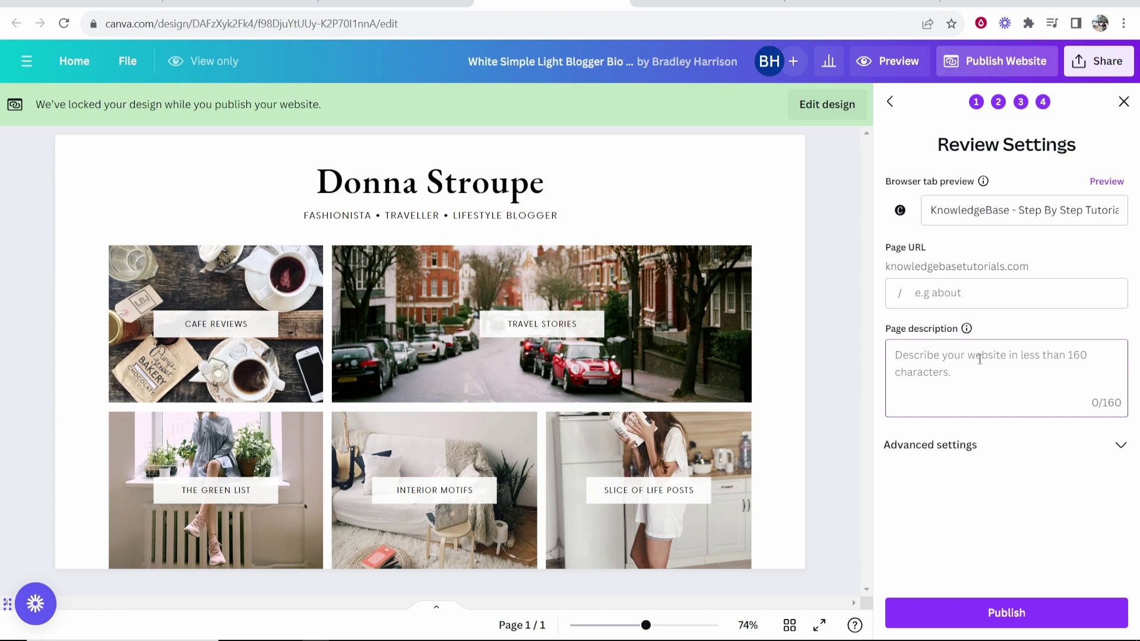
pyautogui.write('It walks')
pyautogui.press('BackSpace')
pyautogui.press('BackSpace')
pyautogui.press('BackSpace')
pyautogui.press('BackSpace')
pyautogui.press('BackSpace')
pyautogui.press('BackSpace')
pyautogui.press('BackSpace')
pyautogui.press('BackSpace')
pyautogui.write('A ')
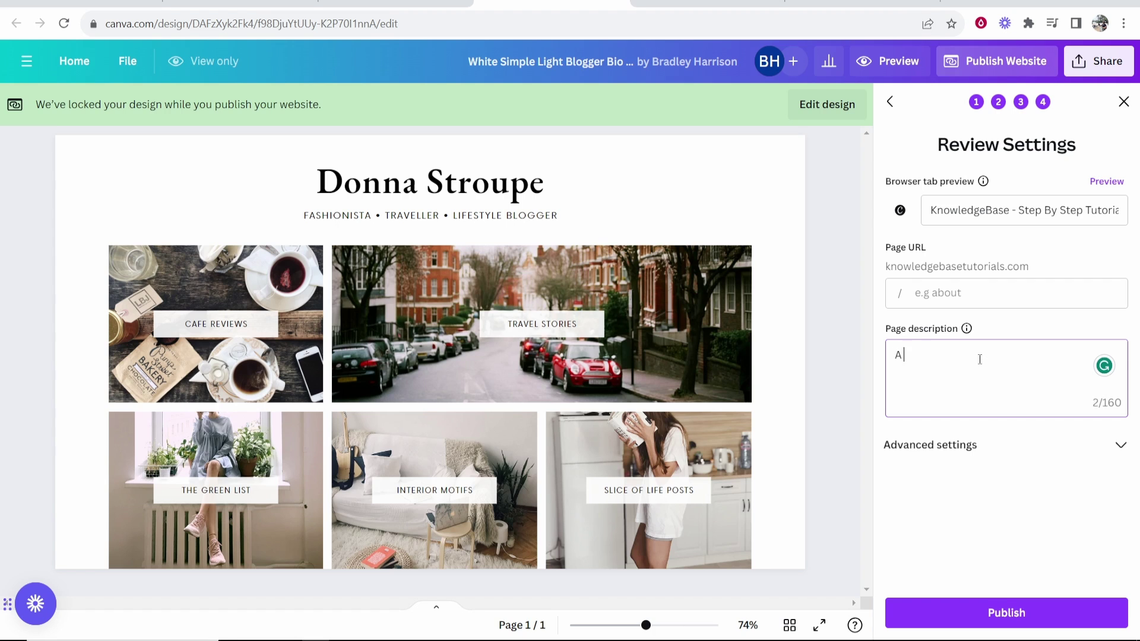
pyautogui.write('tutorial website')
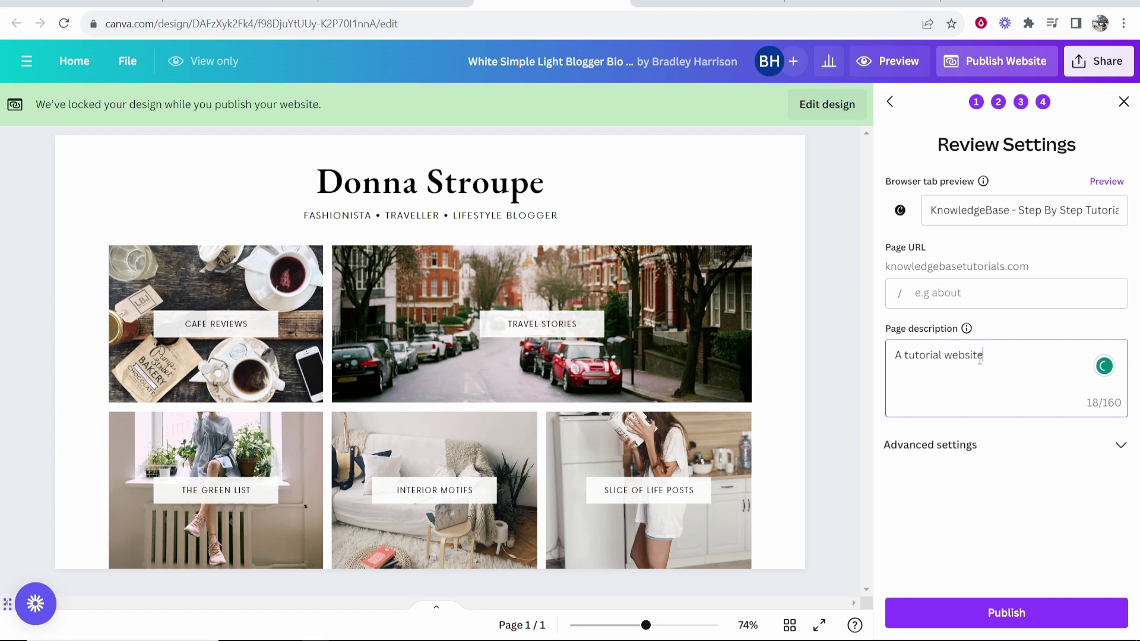
pyautogui.write(' which helps you fi')
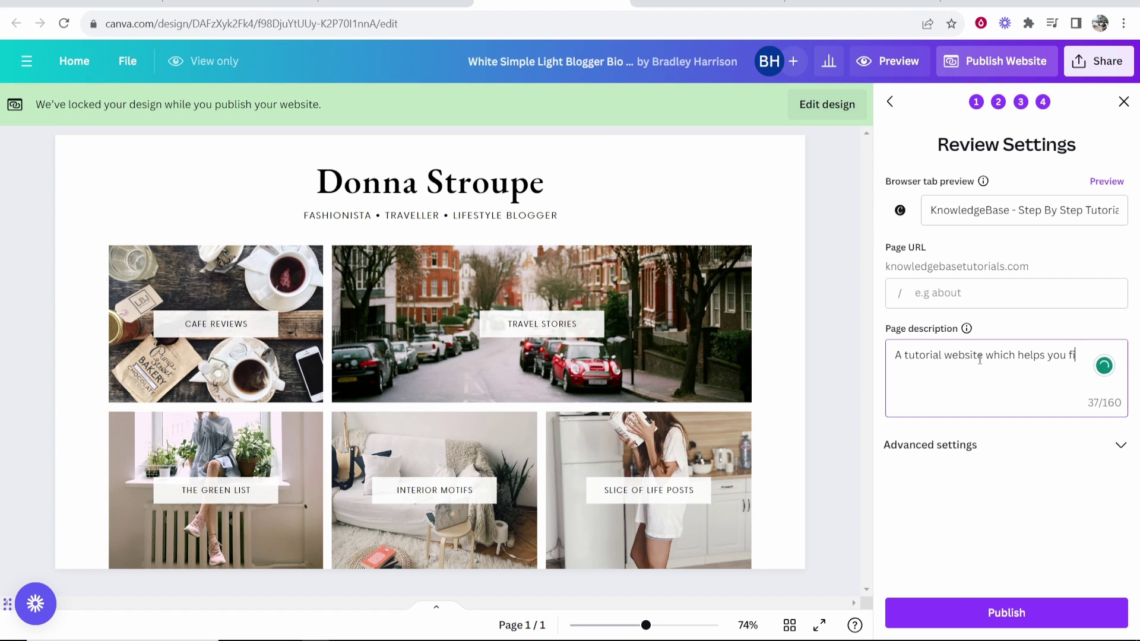
pyautogui.write('x your problems.')
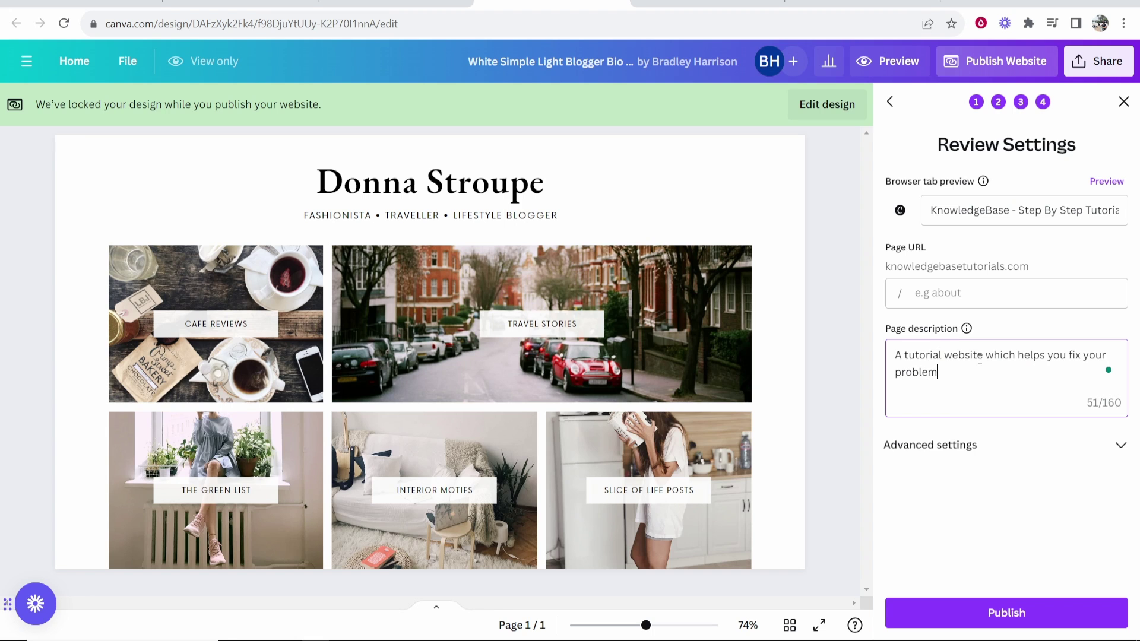
# Expand Advanced settings and publish the website to the domain
pyautogui.click(1132, 442)
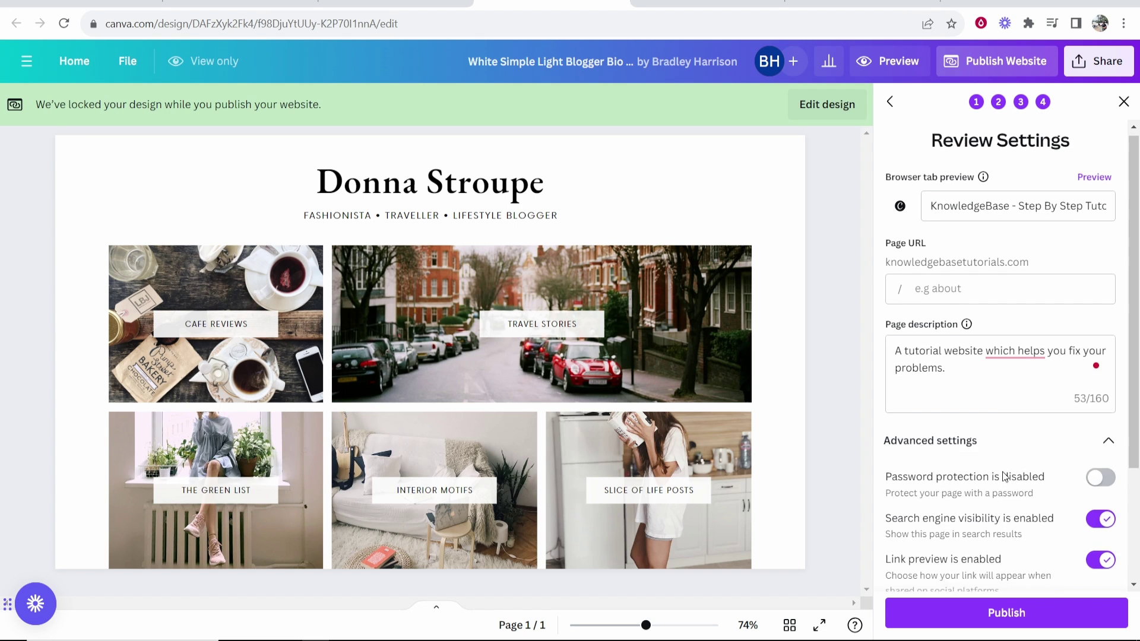
pyautogui.scroll(-3, 1009, 410)
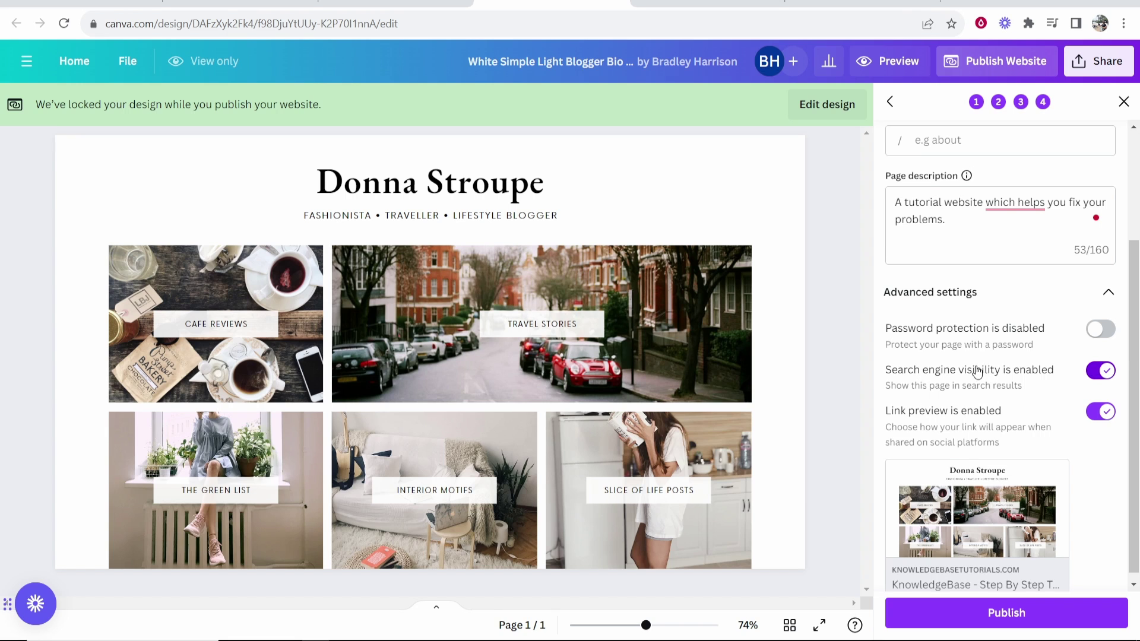
pyautogui.scroll(-1, 977, 374)
pyautogui.moveTo(1036, 469)
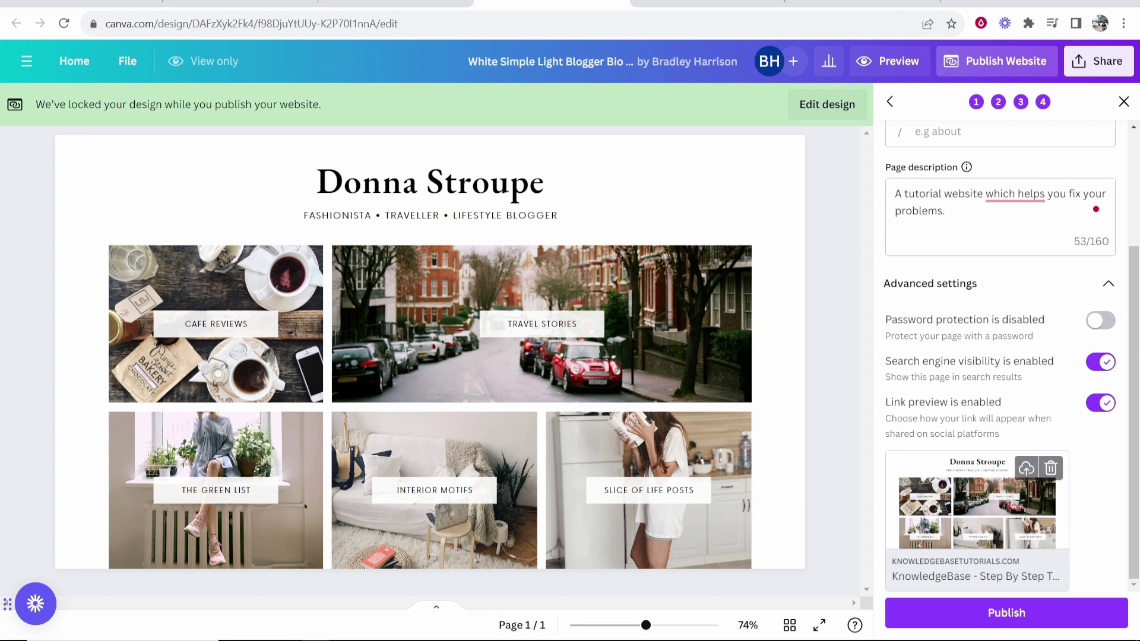
pyautogui.click(1008, 613)
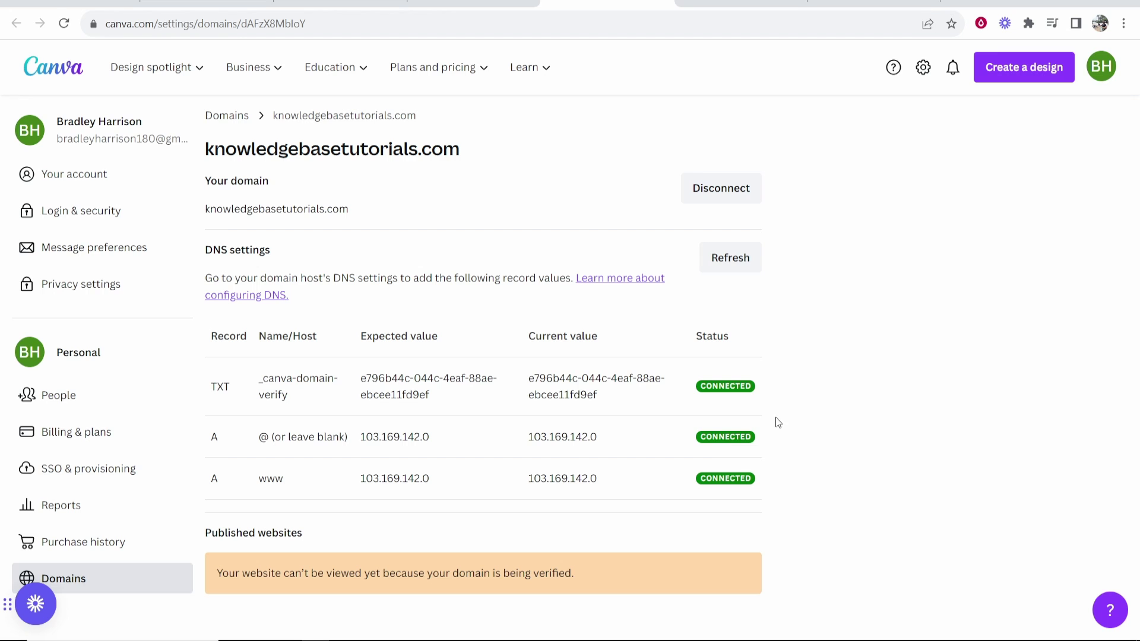
# Select the knowledgebasetutorials.com heading on the domain settings page and bring up its context menu
pyautogui.moveTo(461, 149); pyautogui.dragTo(204, 150)
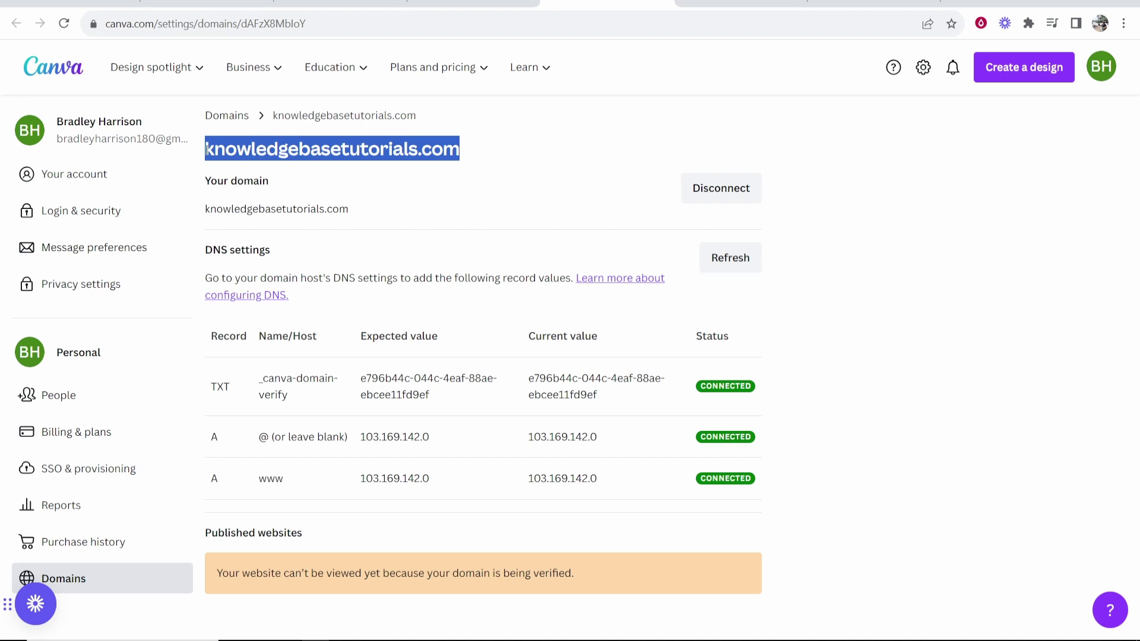
pyautogui.rightClick(207, 152)
# Load knowledgebasetutorials.com in a new Chrome tab, see its 404 Not found page, and return to Canva
pyautogui.click(243, 165)
pyautogui.click(946, 6)
pyautogui.hotkey('ctrl', 'v')
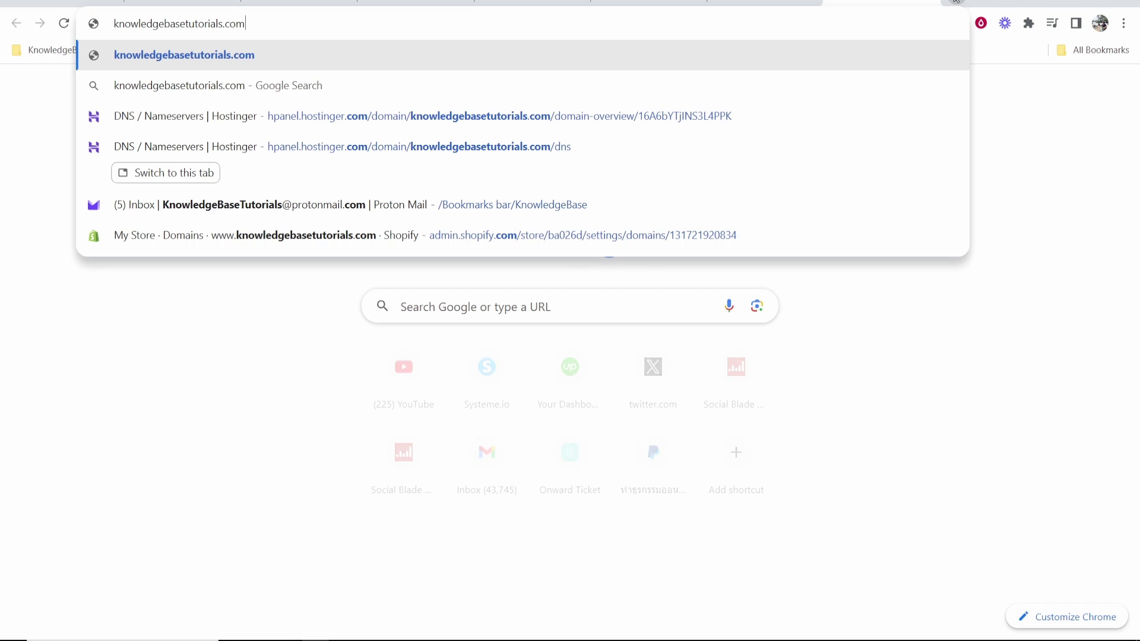
pyautogui.press('Return')
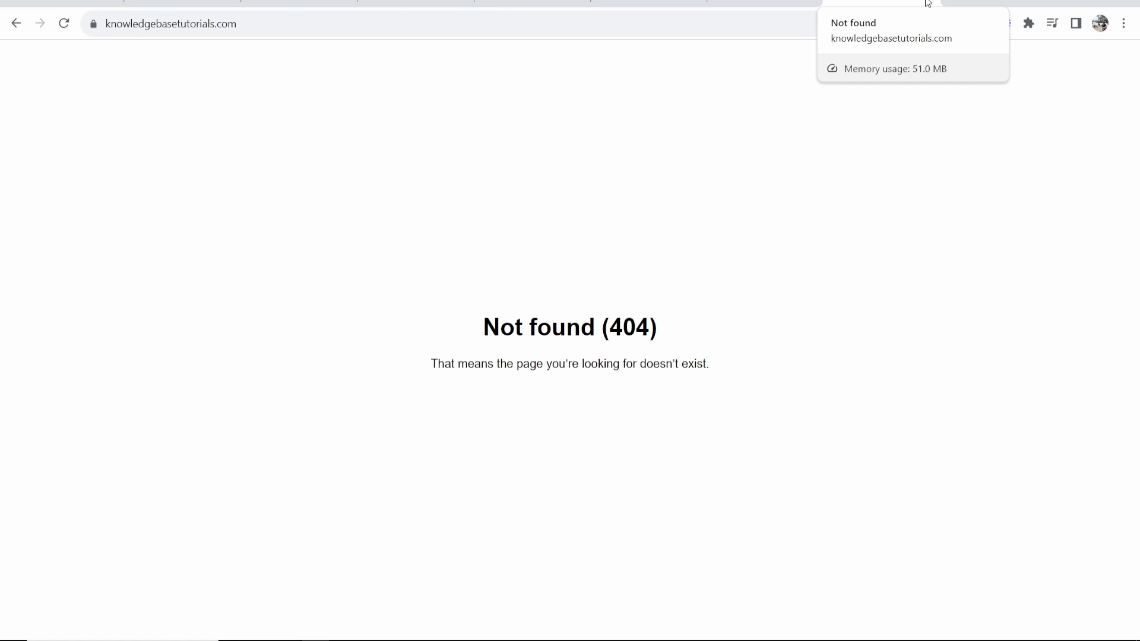
pyautogui.click(533, 4)
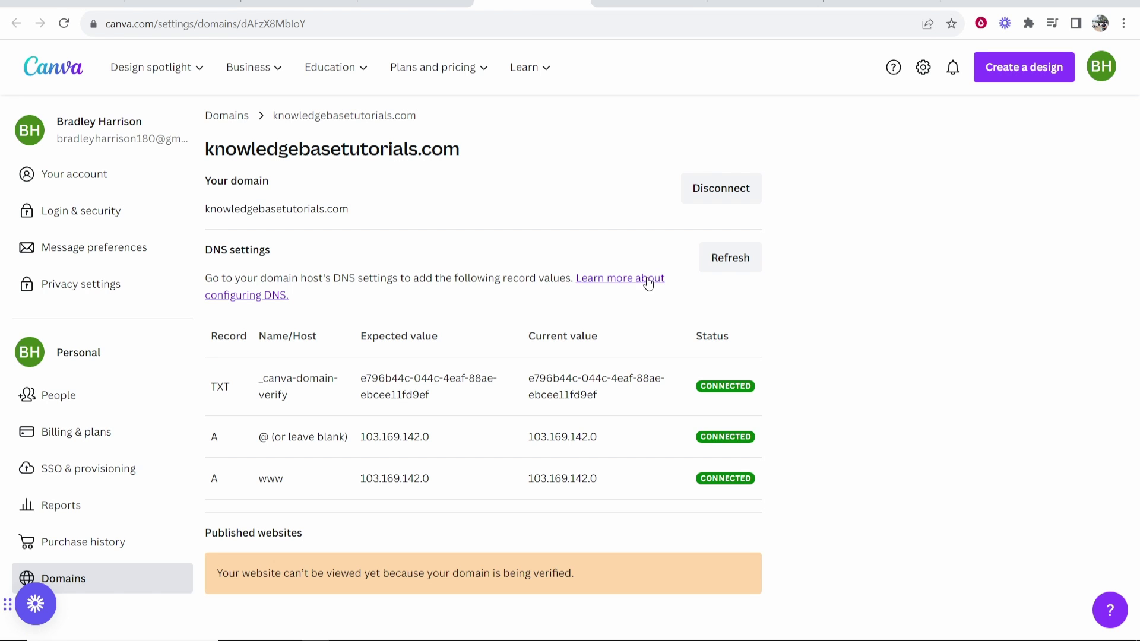
pyautogui.click(884, 4)
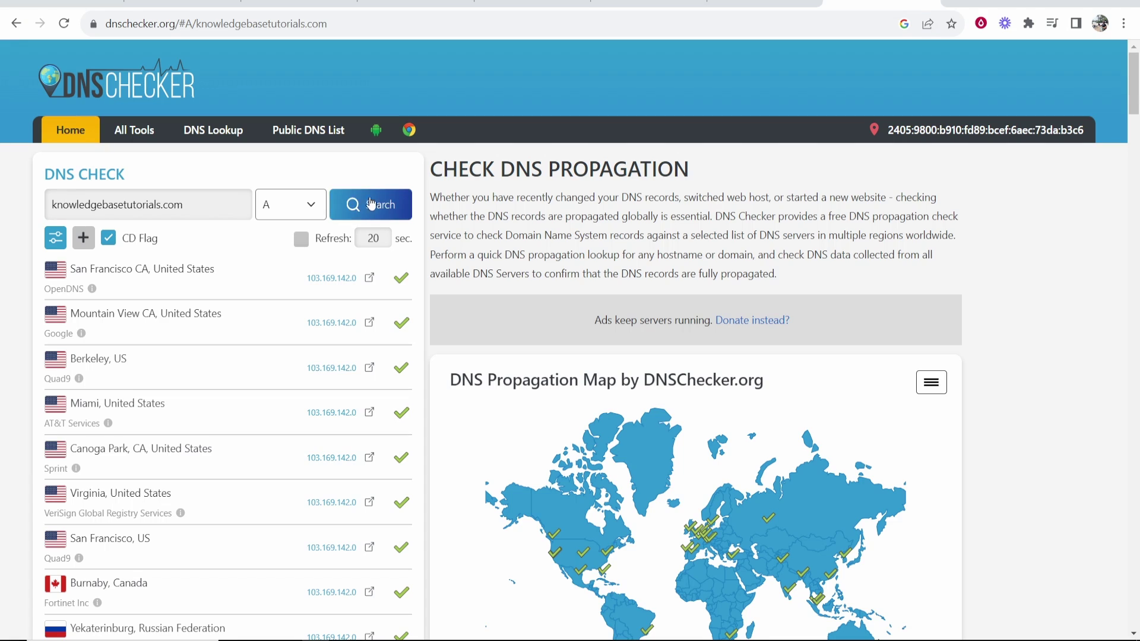
pyautogui.scroll(-3, 401, 280)
pyautogui.scroll(-10, 401, 280)
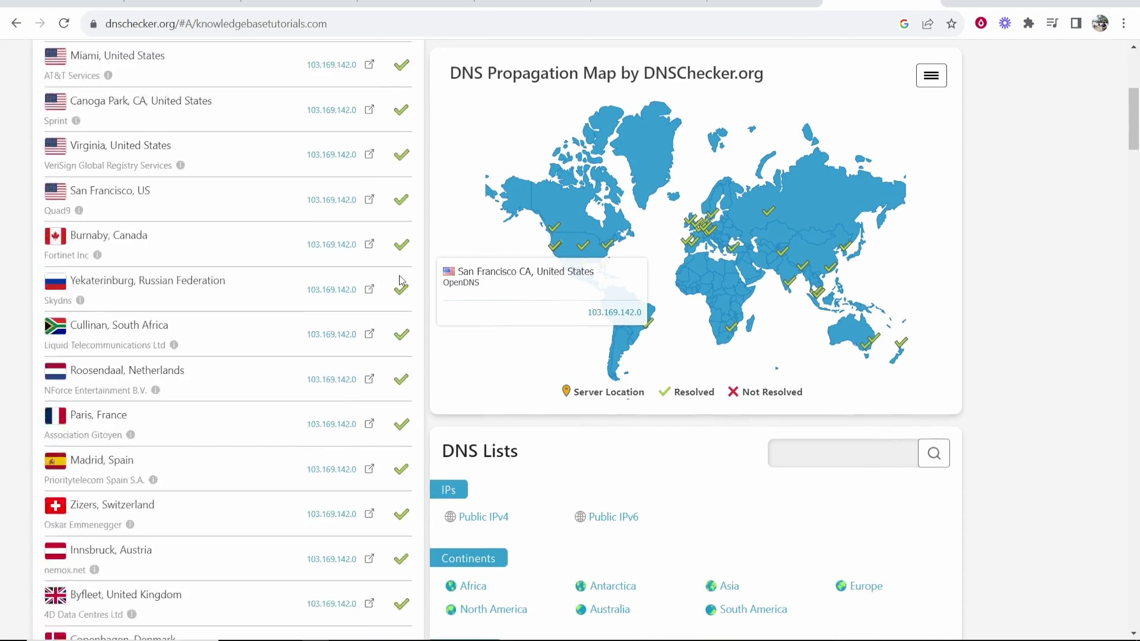
pyautogui.scroll(13, 401, 280)
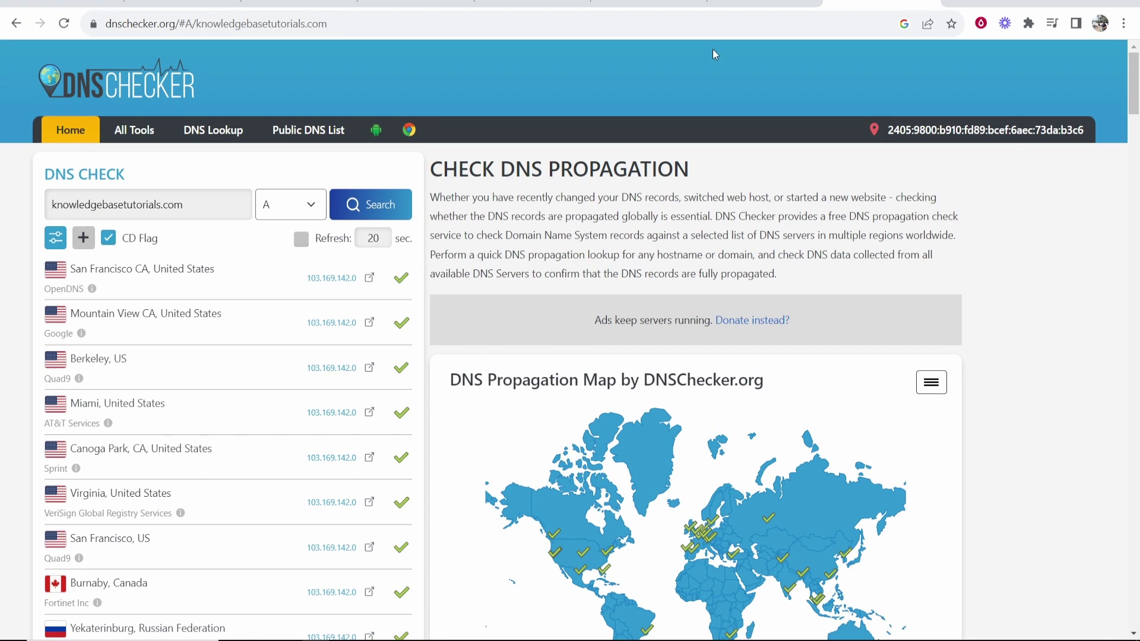
pyautogui.click(518, 3)
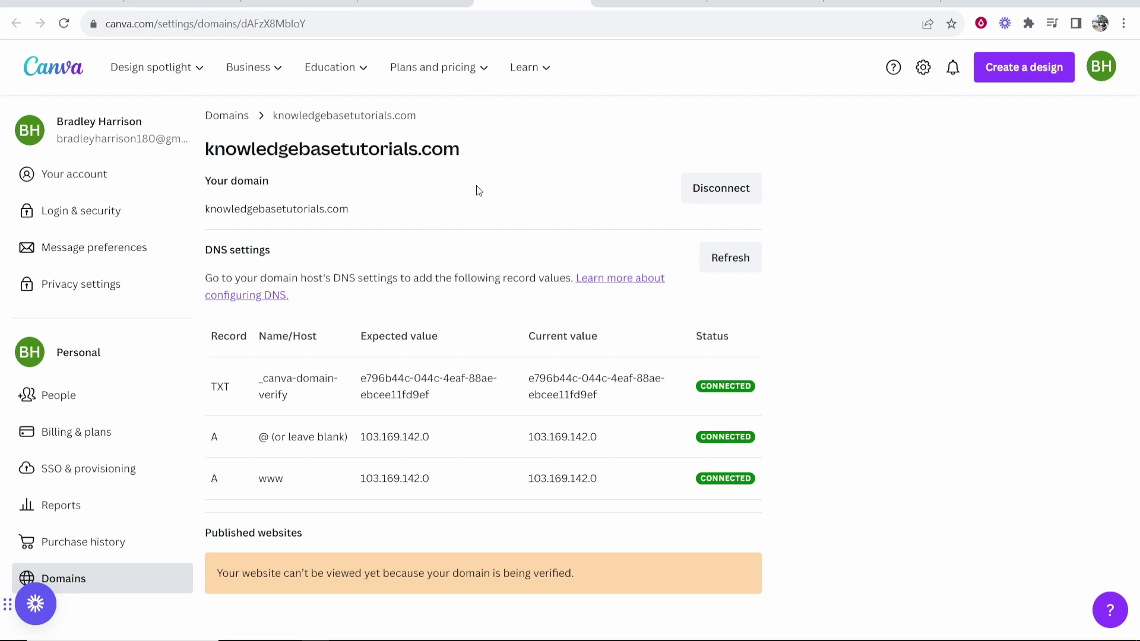